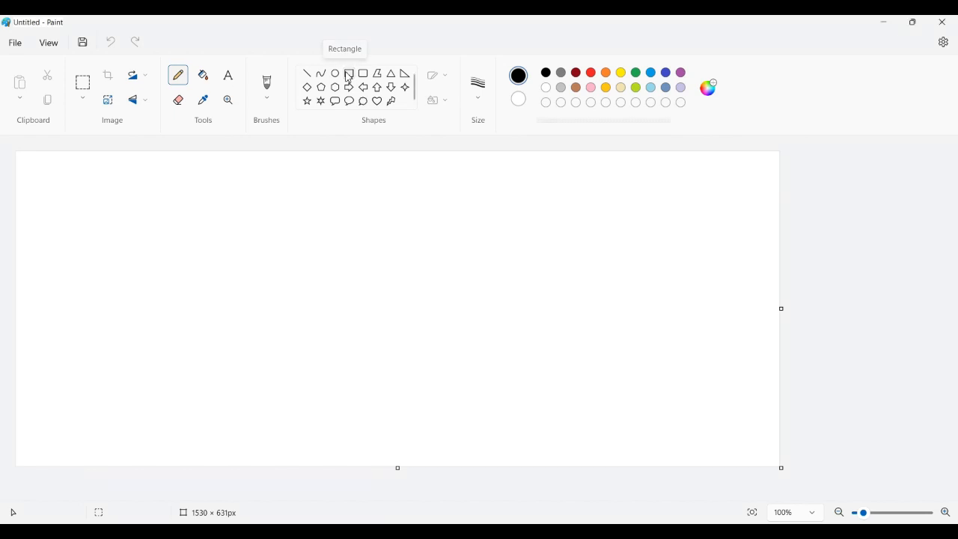
Step: Draw a horizontal rectangle about 537 by 159 px in the canvas and handwrite the dimensions 100 and 50 inside it with the Pencil
click(349, 74)
drag(250, 233, 519, 312)
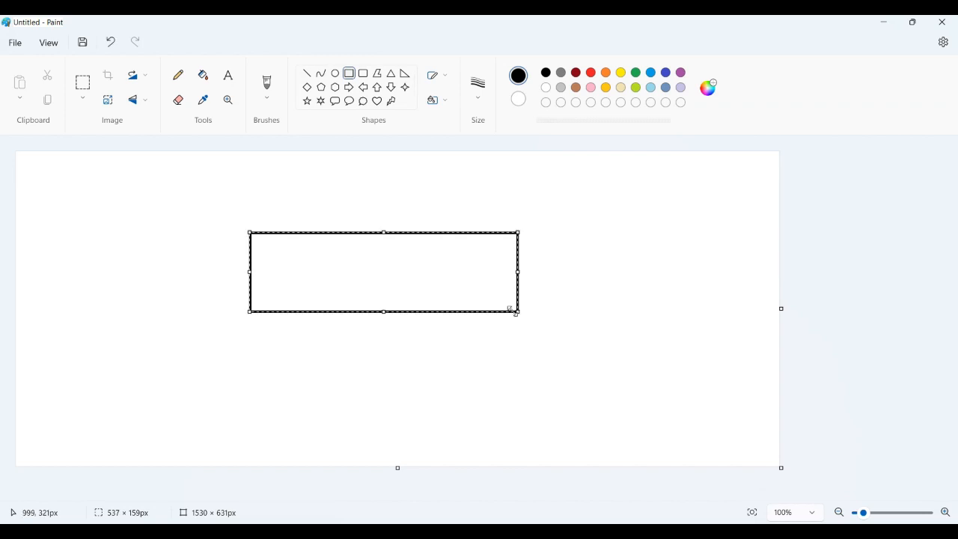
click(179, 75)
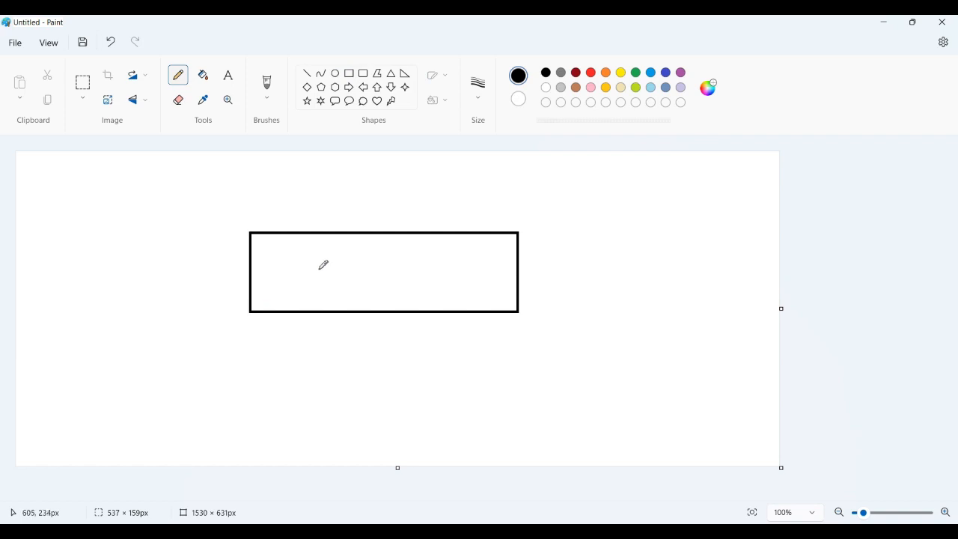
mouse_move(318, 262)
mouse_down()
mouse_move(323, 284)
mouse_move(329, 265)
mouse_move(367, 283)
mouse_move(362, 275)
mouse_move(391, 302)
mouse_move(404, 276)
mouse_move(394, 293)
mouse_up()
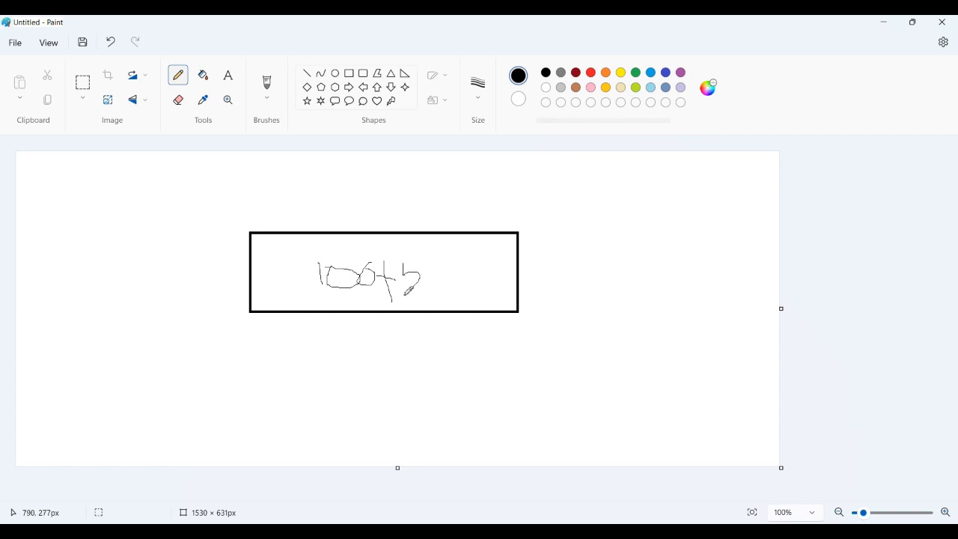
mouse_move(440, 260)
mouse_down()
mouse_move(475, 276)
mouse_move(434, 259)
mouse_up()
Step: Extend the rectangle's left edge with a vertical line labelled 700, and handwrite the h = 10 coefficient and temperature notes above the rectangle
drag(251, 218, 249, 333)
mouse_move(141, 296)
mouse_down()
mouse_move(167, 294)
mouse_move(166, 326)
mouse_move(182, 286)
mouse_move(198, 306)
mouse_move(196, 287)
mouse_up()
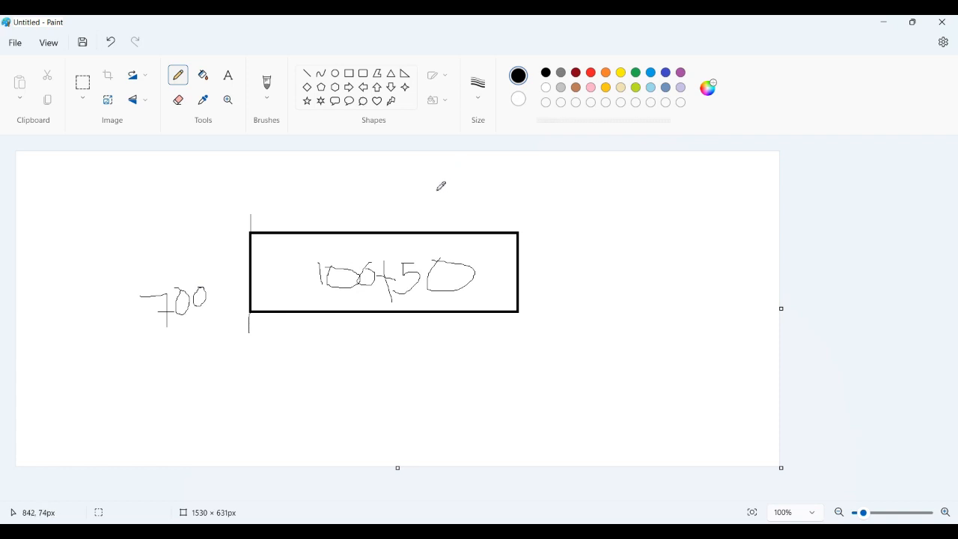
mouse_move(435, 180)
mouse_down()
mouse_move(449, 197)
mouse_move(493, 195)
mouse_move(477, 203)
mouse_move(517, 193)
mouse_move(512, 178)
mouse_up()
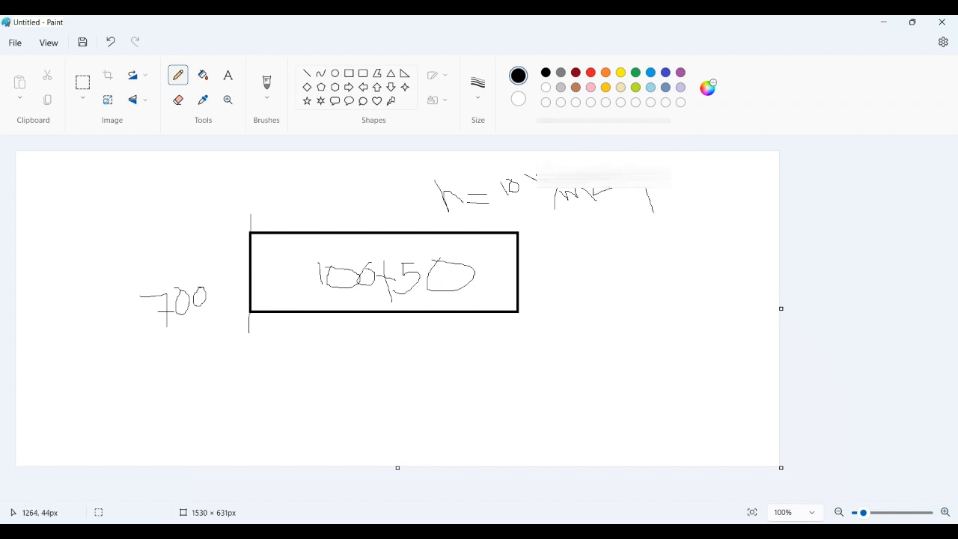
mouse_move(660, 199)
mouse_down()
mouse_move(658, 210)
mouse_move(677, 202)
mouse_move(652, 202)
mouse_move(701, 179)
mouse_move(700, 192)
mouse_move(718, 197)
mouse_move(711, 220)
mouse_up()
mouse_move(735, 186)
mouse_down()
mouse_move(722, 185)
mouse_move(752, 188)
mouse_move(744, 177)
mouse_move(762, 191)
mouse_move(762, 175)
mouse_move(754, 192)
mouse_up()
drag(748, 191, 773, 191)
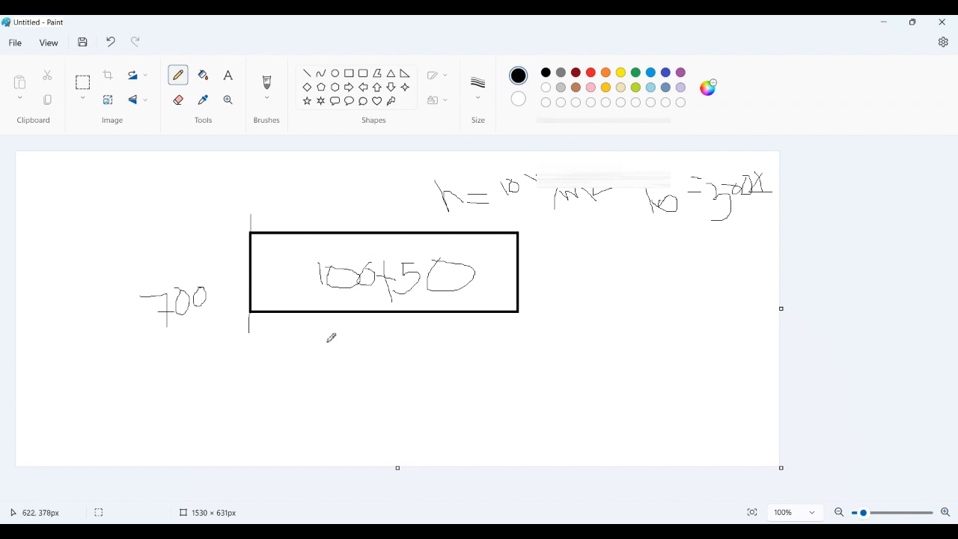
Step: Handwrite k = 40 below the rectangle and mark its height with a vertical dimension line labelled 50 beside its right edge
mouse_move(305, 344)
mouse_down()
mouse_move(318, 380)
mouse_move(350, 392)
mouse_move(374, 370)
mouse_move(407, 373)
mouse_move(411, 387)
mouse_move(421, 360)
mouse_up()
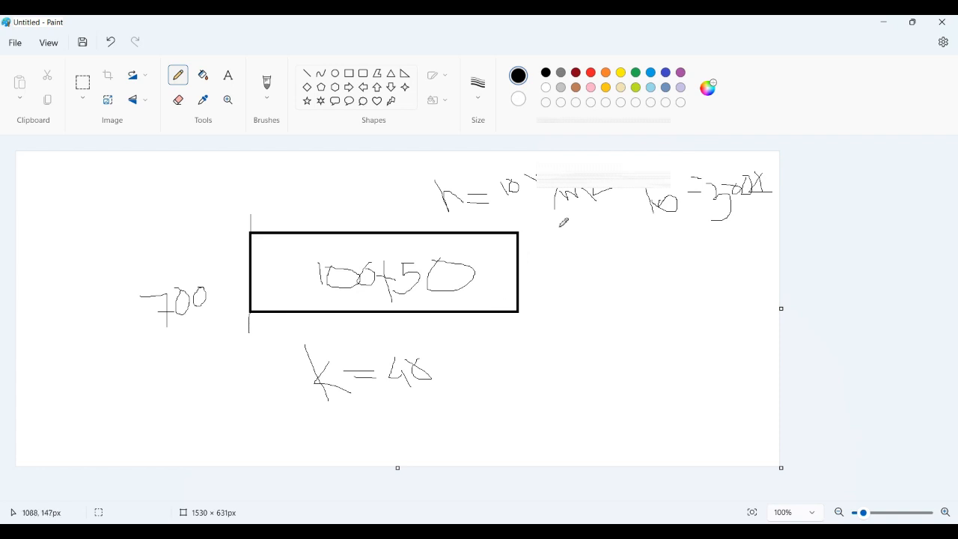
mouse_move(536, 228)
mouse_down()
mouse_move(554, 232)
mouse_move(555, 315)
mouse_move(585, 314)
mouse_up()
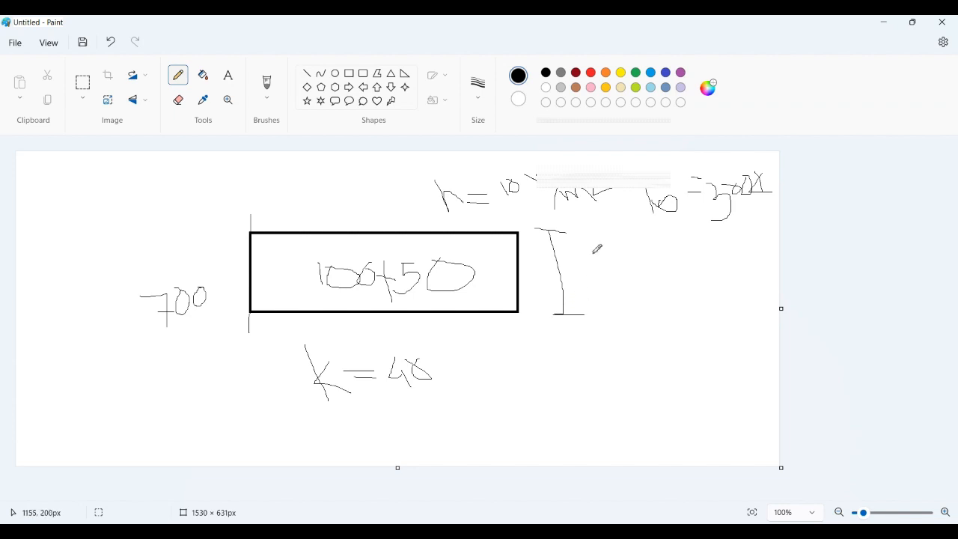
mouse_move(601, 252)
mouse_down()
mouse_move(584, 263)
mouse_move(582, 288)
mouse_move(601, 286)
mouse_move(595, 269)
mouse_up()
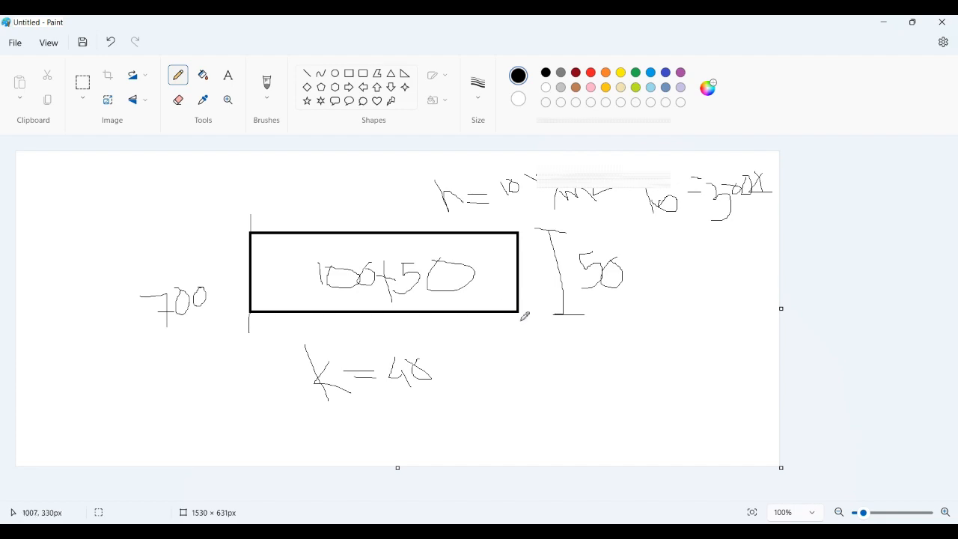
Step: Switch to ANSYS Multiphysics and set the GUI filtering preferences to the Thermal discipline
key(alt+Tab)
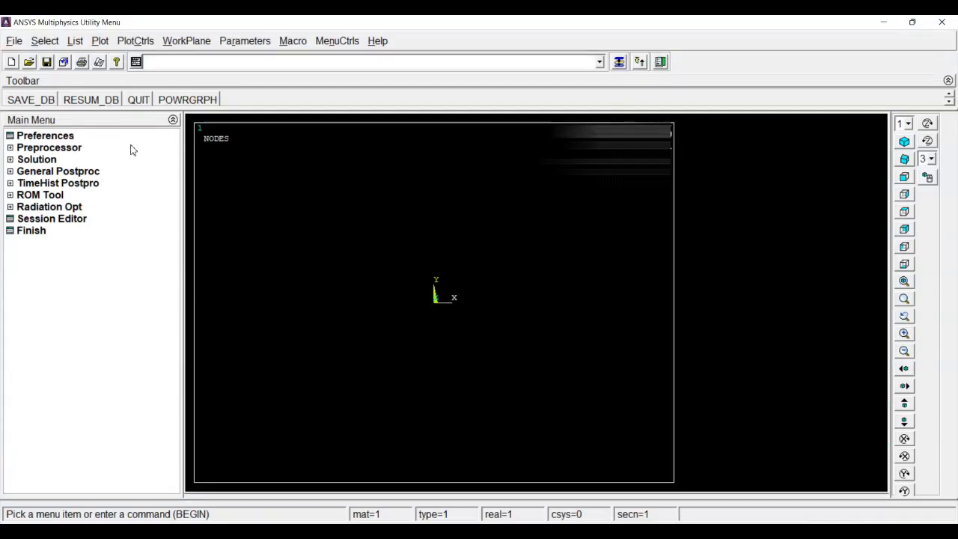
click(71, 141)
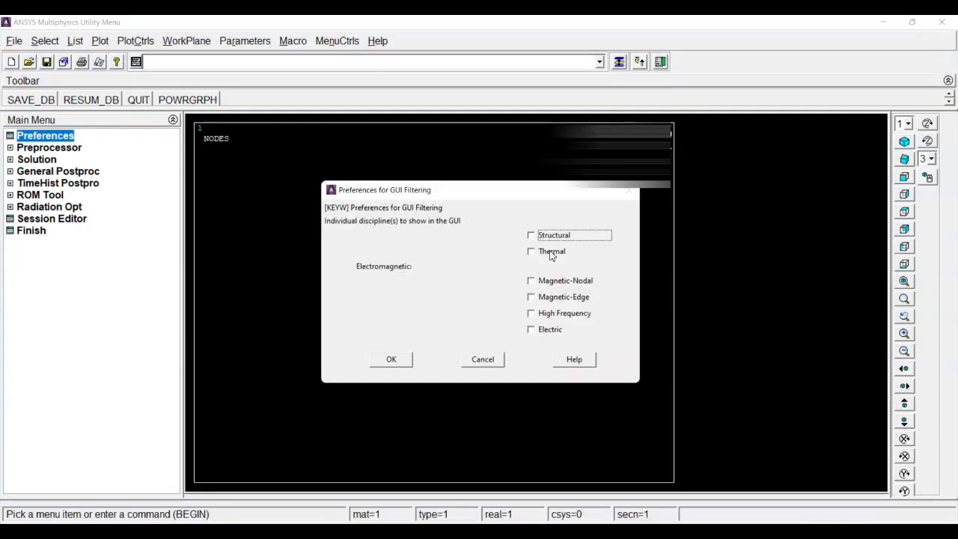
click(551, 253)
click(390, 359)
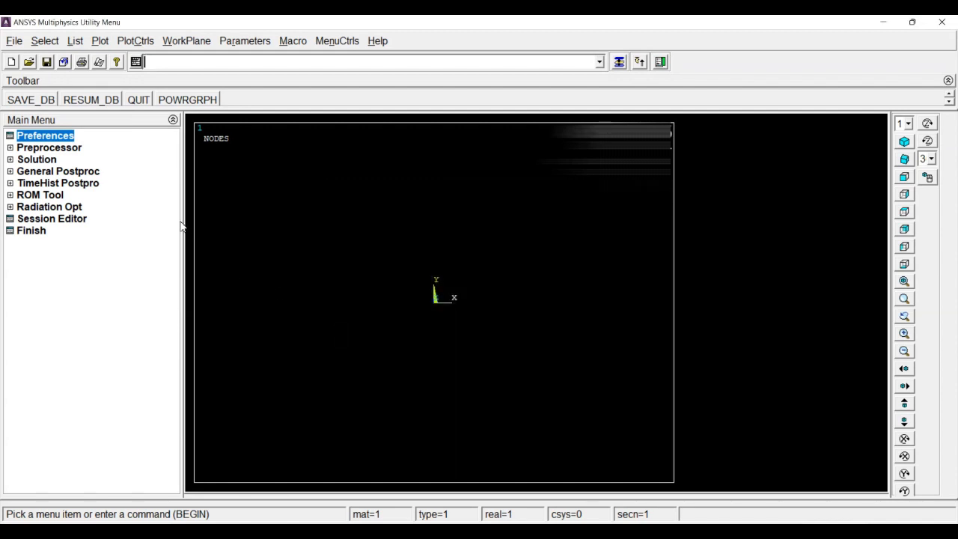
Step: Add the thermal solid element Quad 4node 55 as element type number 1
click(66, 149)
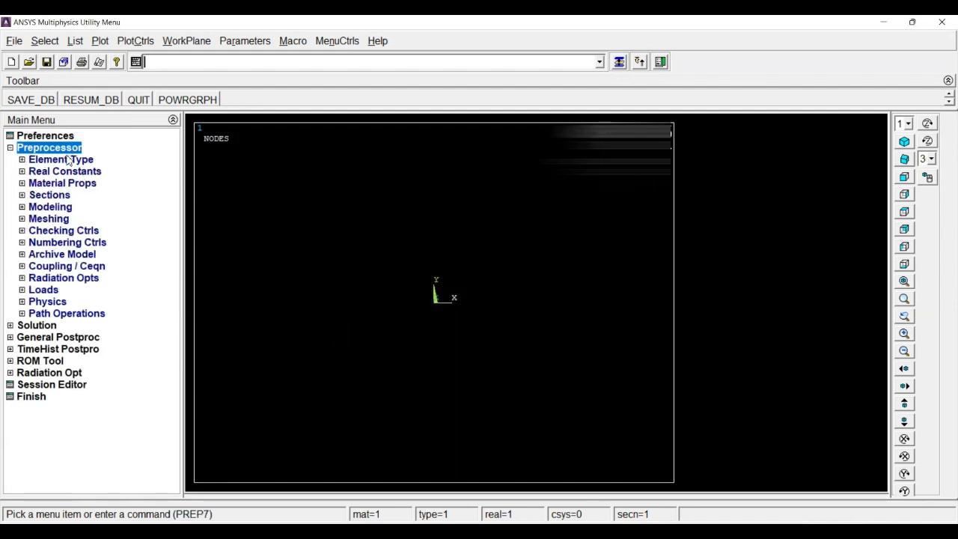
click(69, 159)
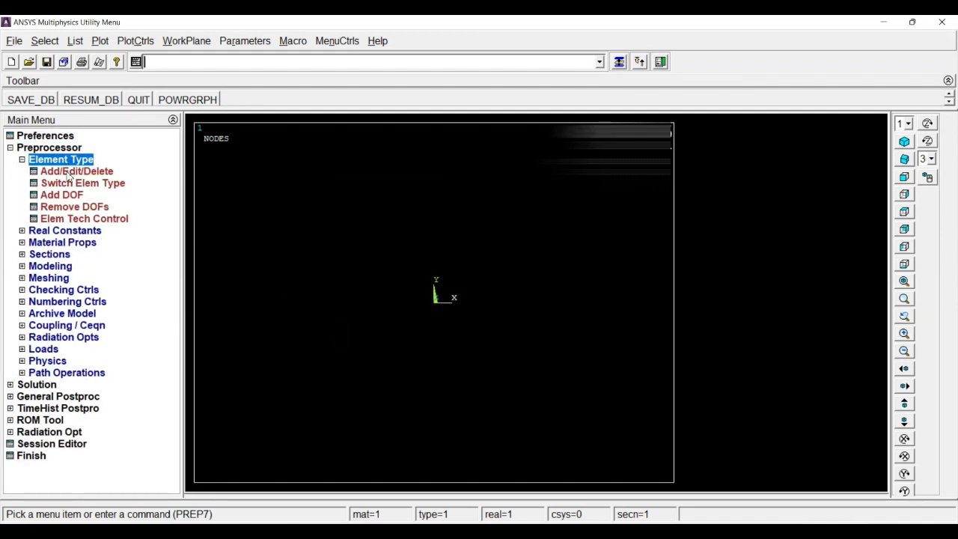
click(68, 171)
click(93, 334)
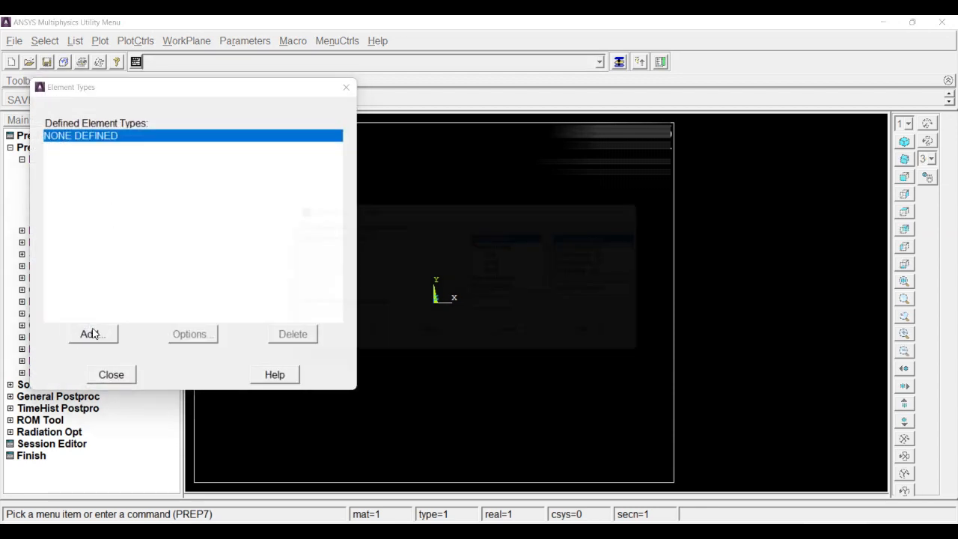
click(509, 265)
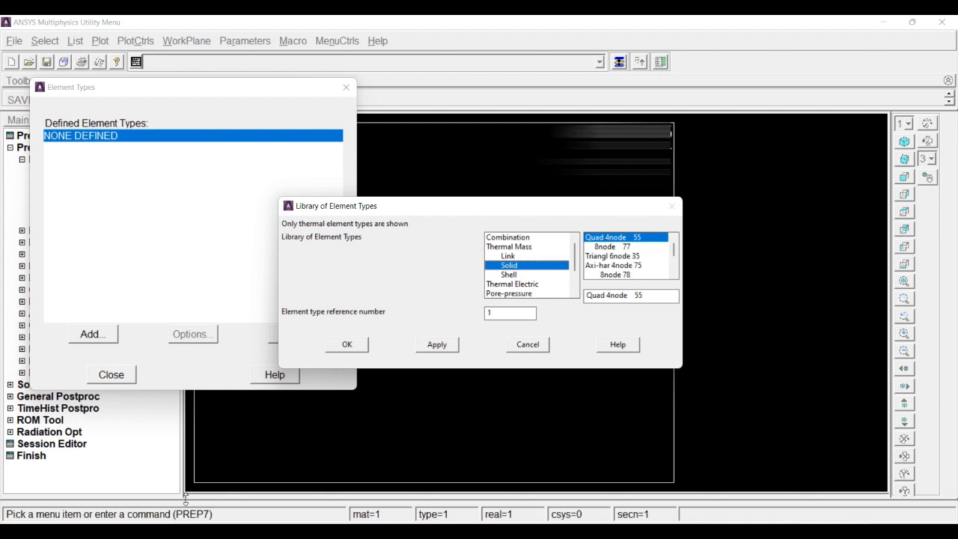
click(349, 345)
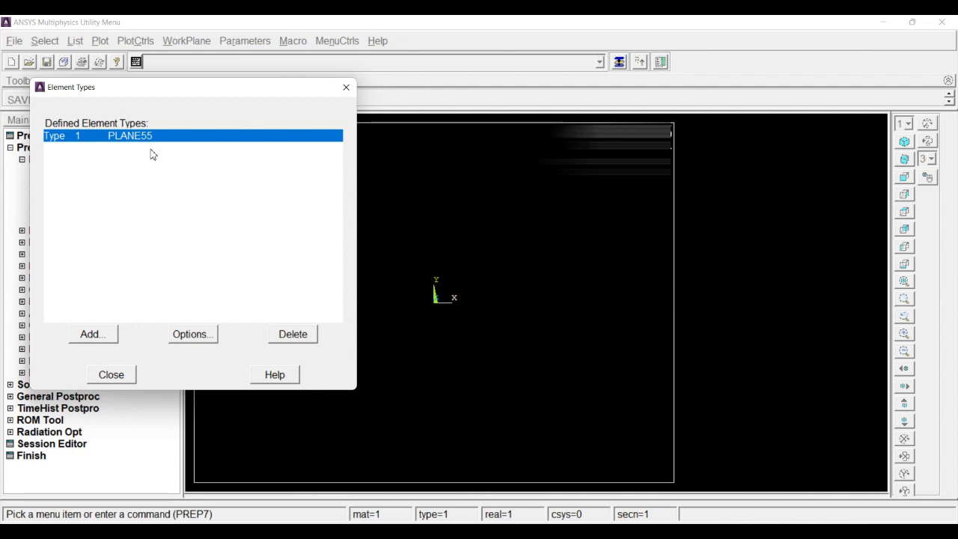
Step: Set the PLANE55 element behavior (K3) to Plane Thickness and finish the element type definition
click(204, 336)
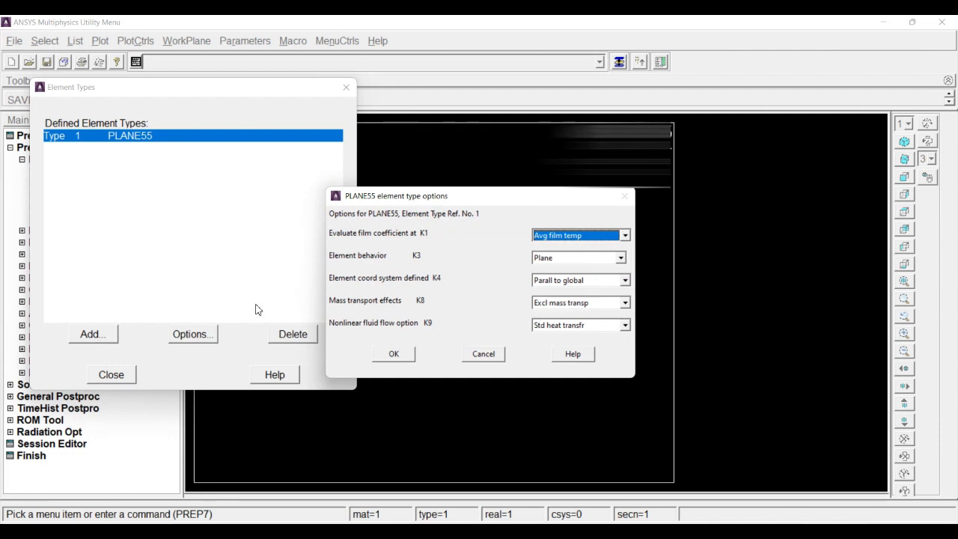
click(621, 258)
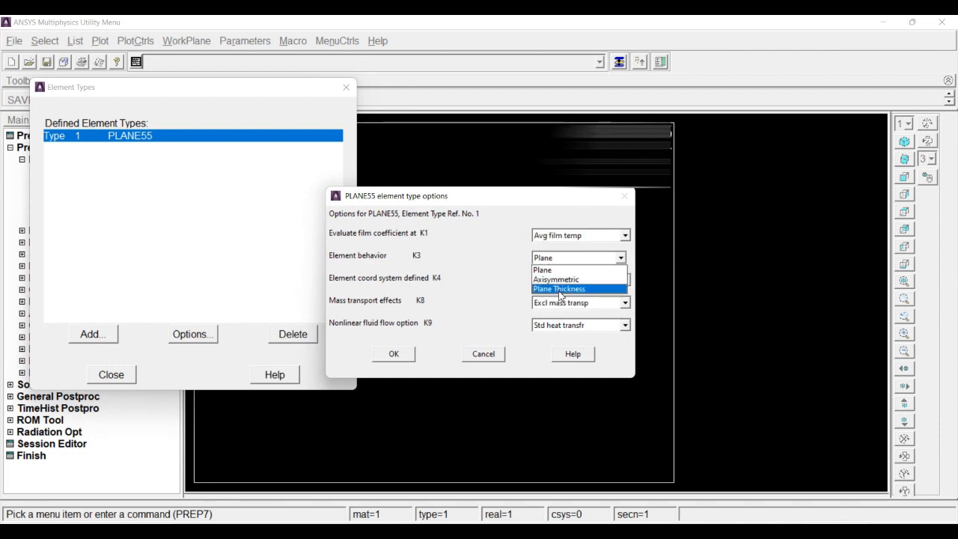
click(559, 290)
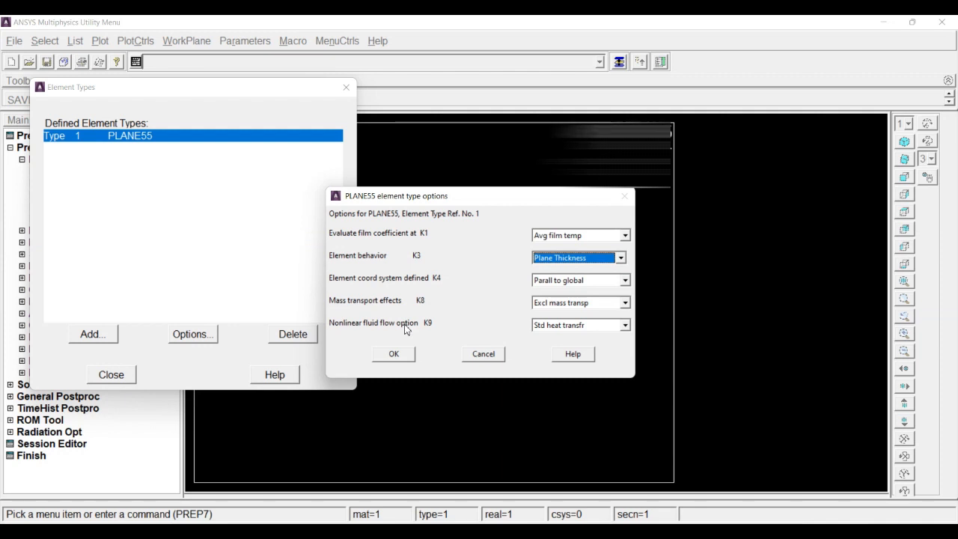
click(401, 357)
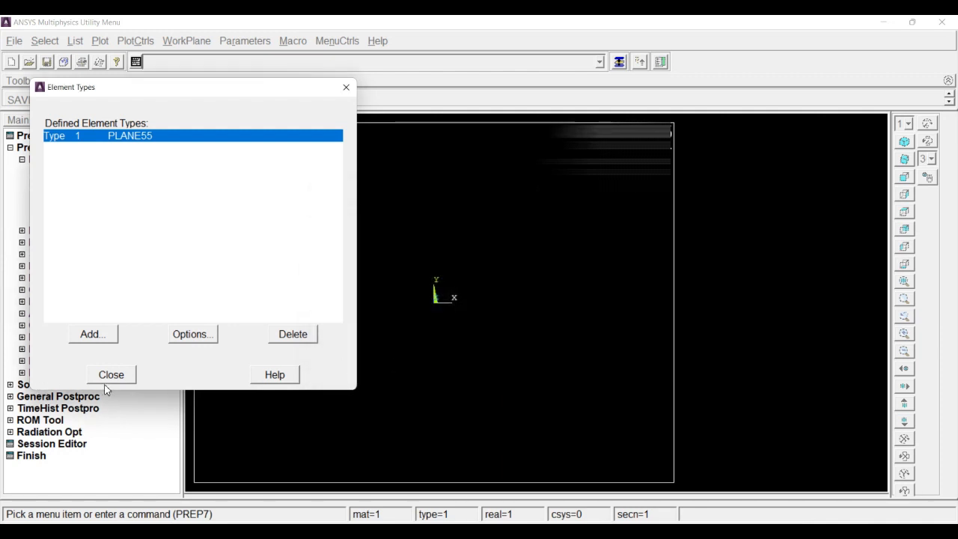
click(111, 373)
click(72, 160)
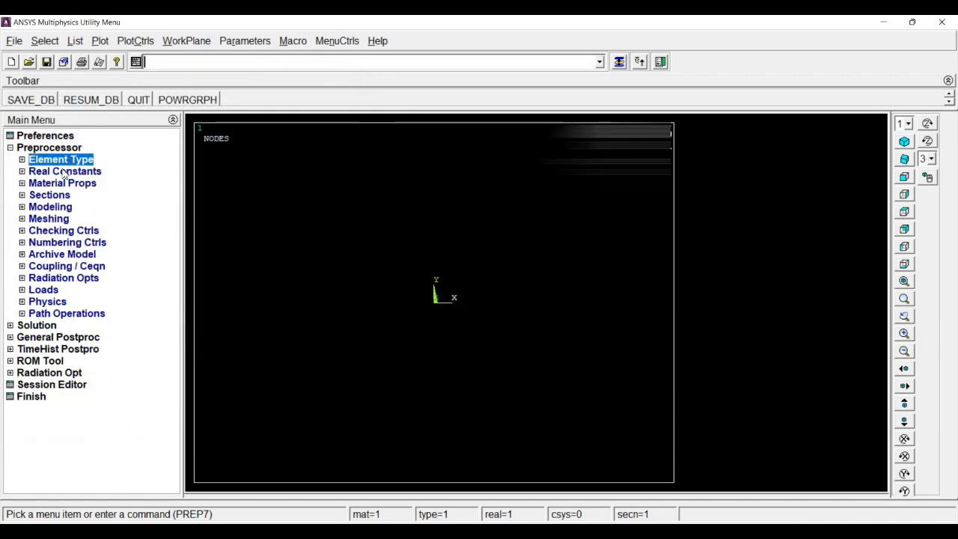
Step: Add real constant set 1, holding the Z-depth thickness, for the PLANE55 element type
click(63, 172)
click(80, 188)
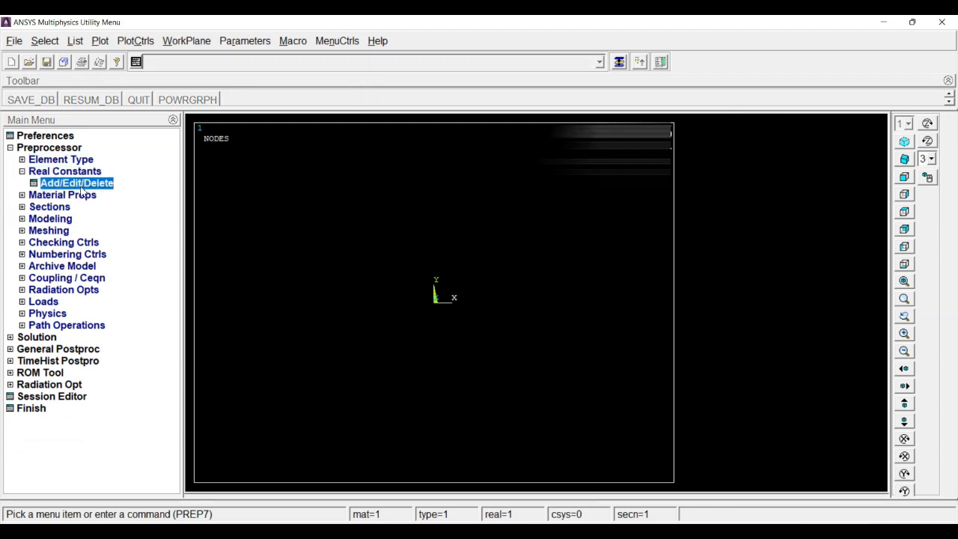
click(67, 289)
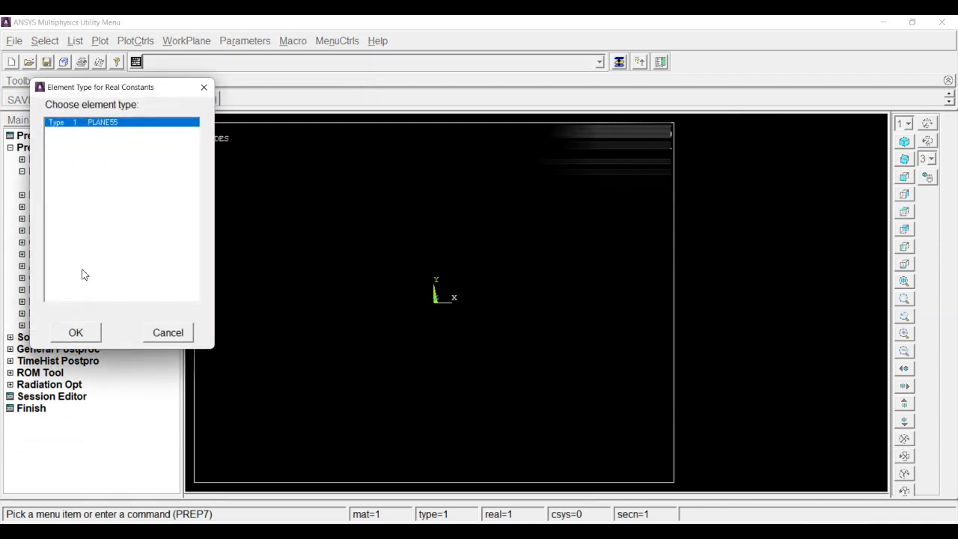
click(75, 334)
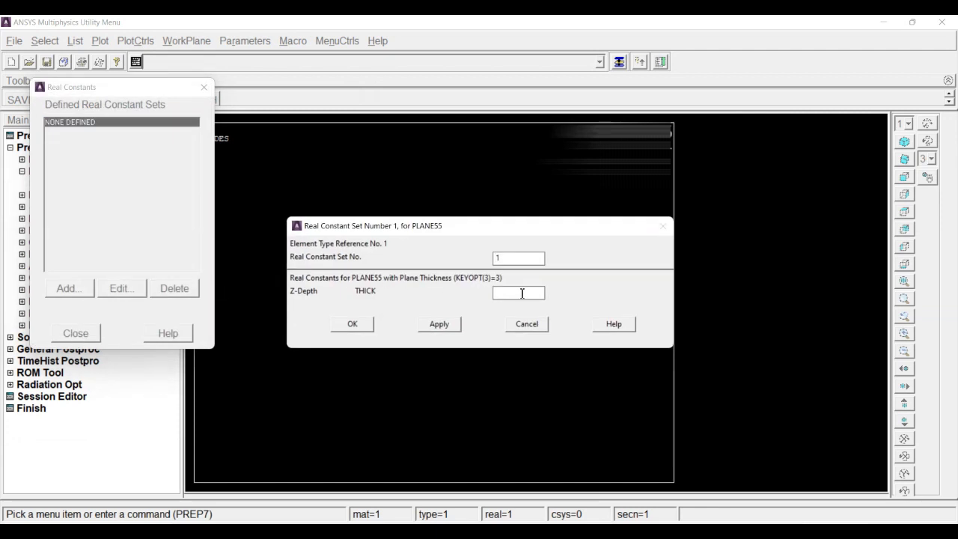
click(352, 326)
click(76, 333)
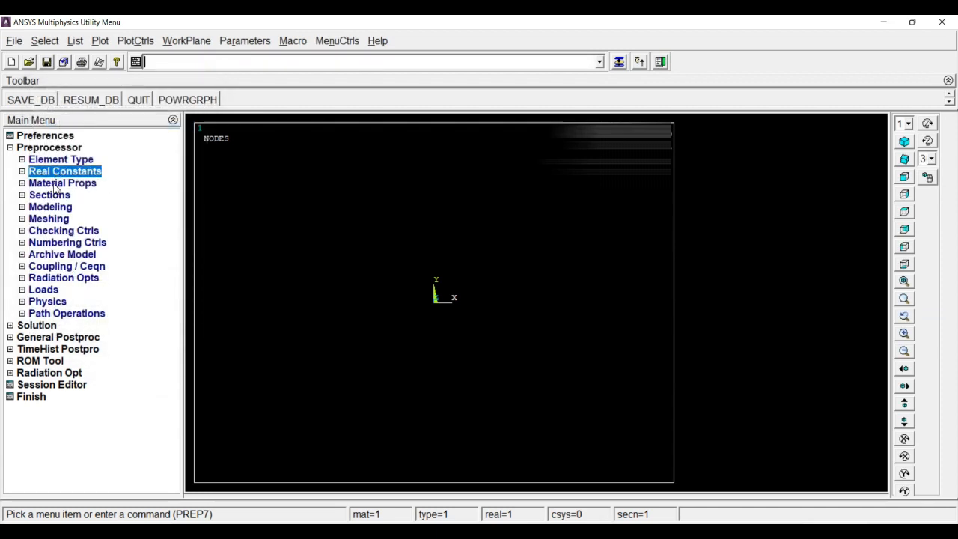
Step: Define isotropic thermal conductivity for material model 1 with KXX set to 40/1000
click(57, 184)
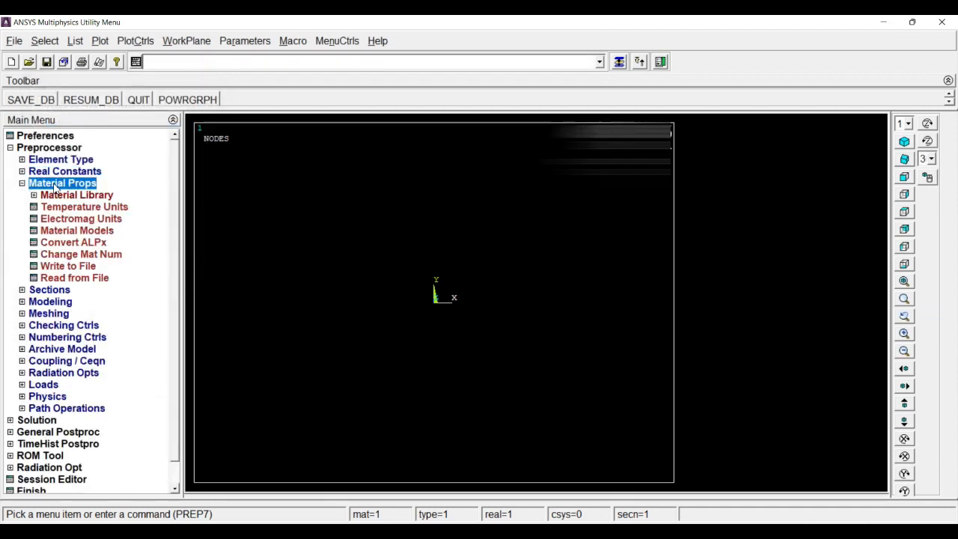
click(75, 231)
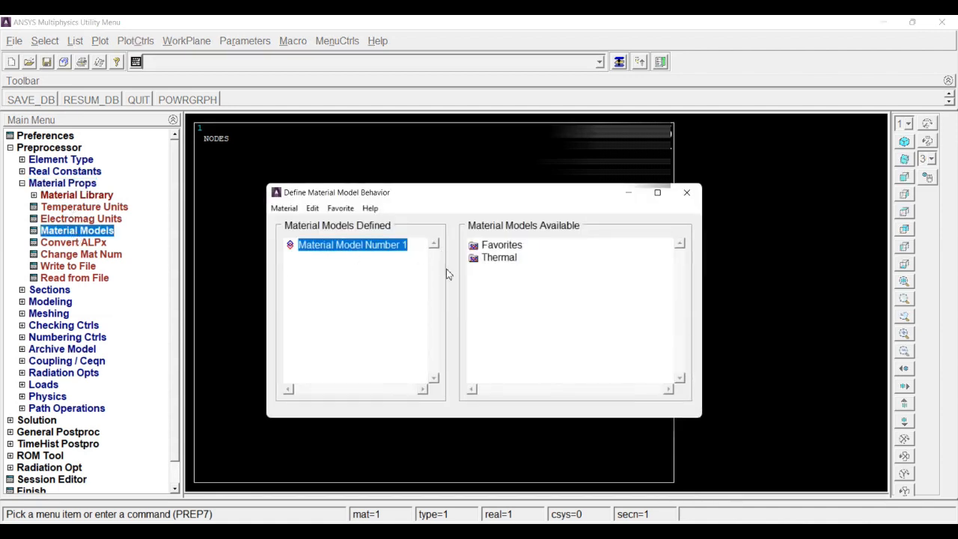
double_click(506, 258)
double_click(527, 272)
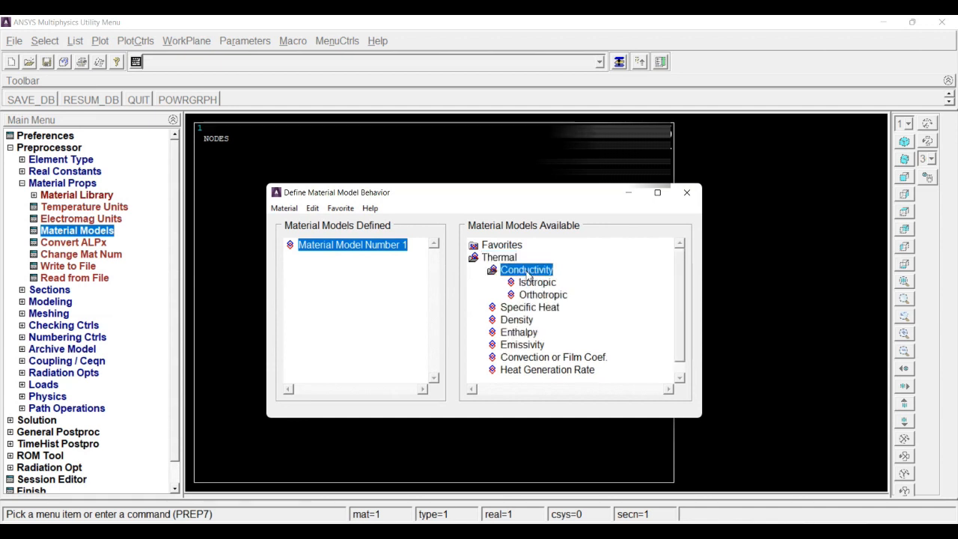
double_click(536, 283)
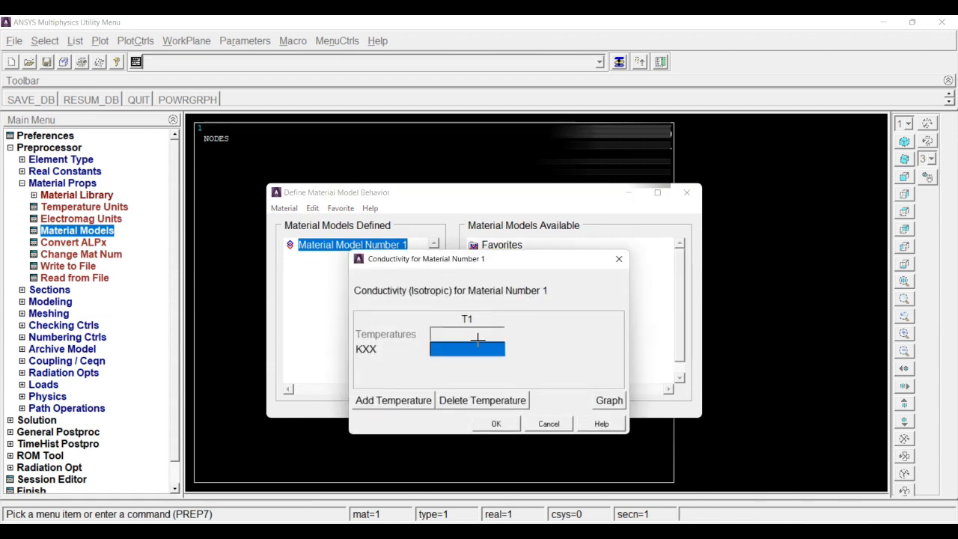
text(40/1000)
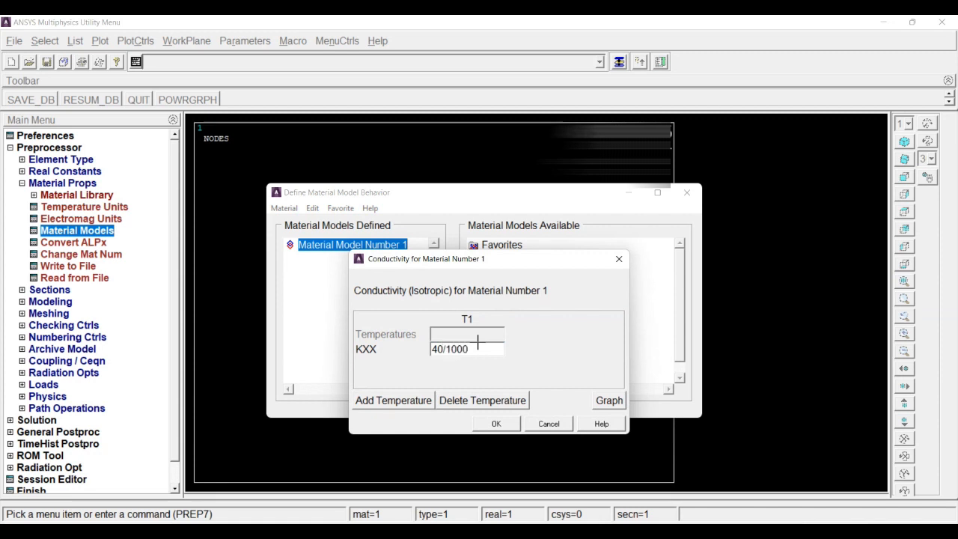
click(502, 424)
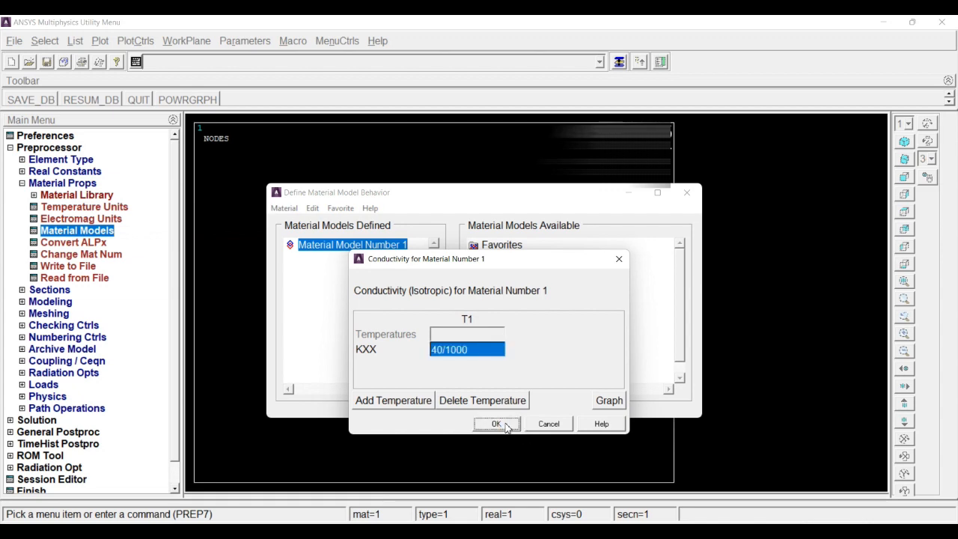
click(687, 192)
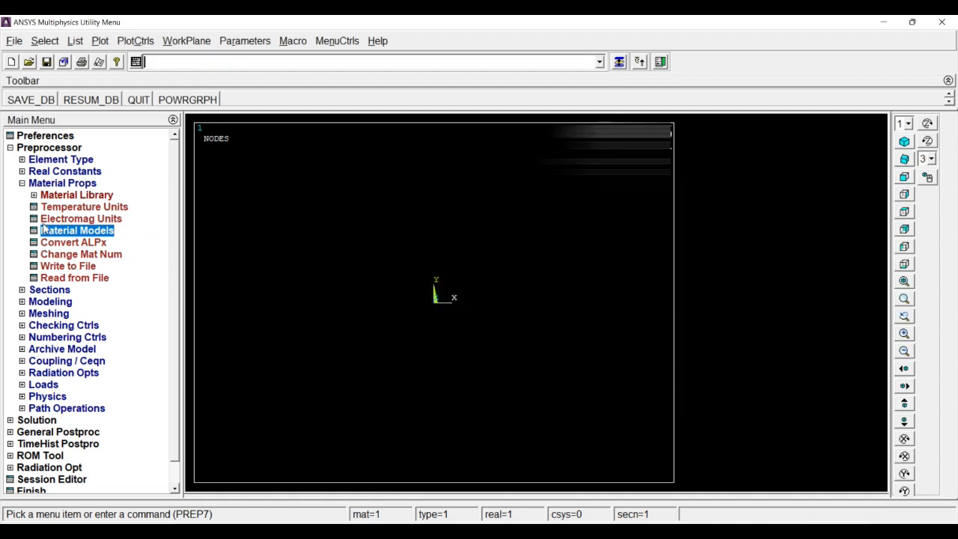
click(60, 185)
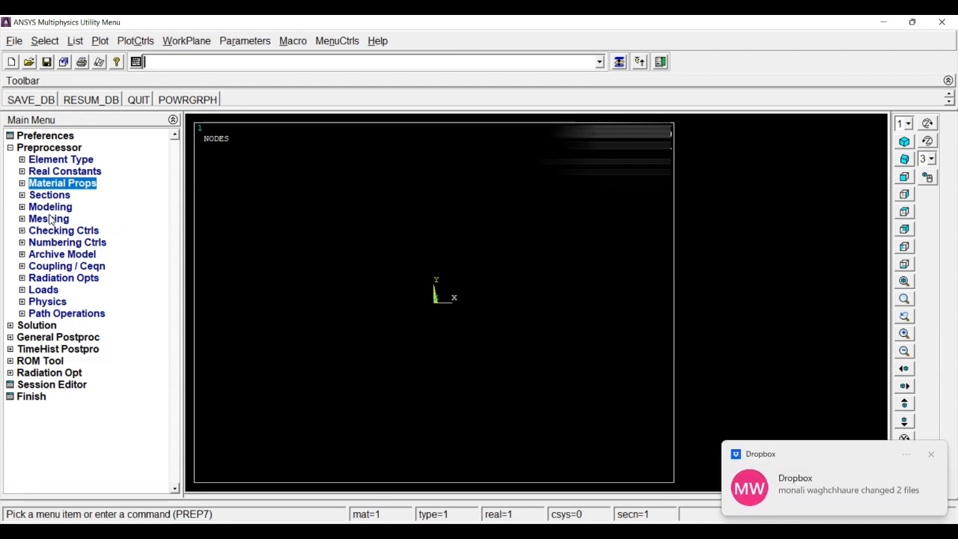
Step: Start creating a rectangular area by 2 corners in the preprocessor's modeling commands, dismissing the Dropbox notification
click(50, 207)
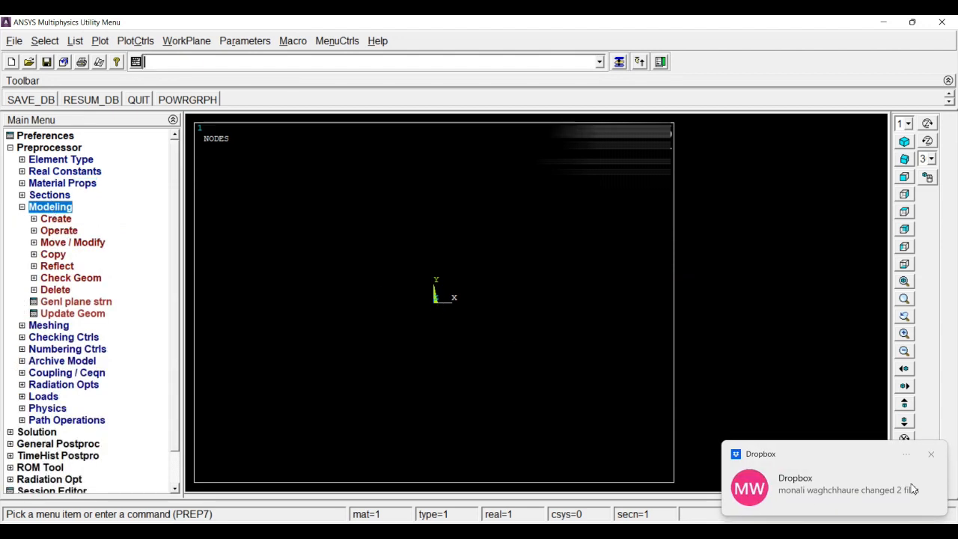
click(931, 454)
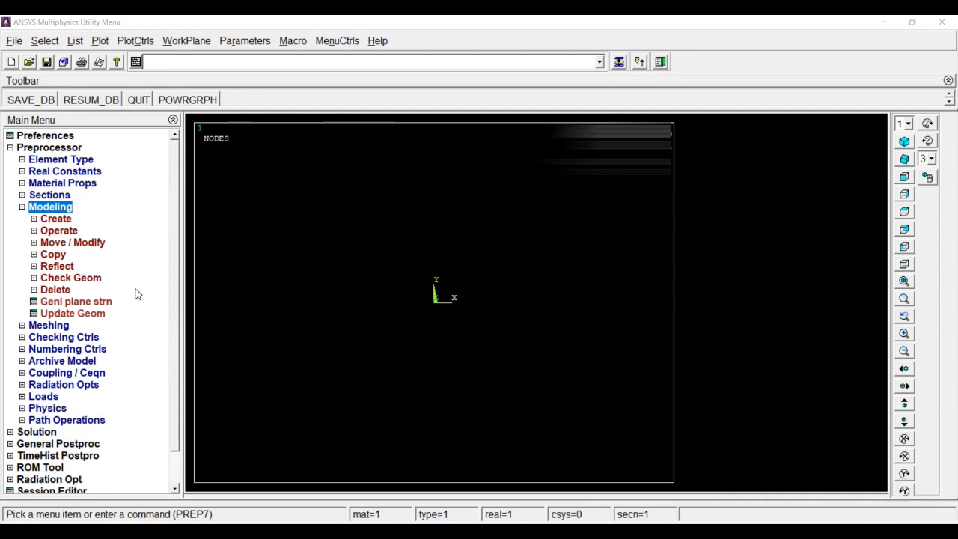
click(56, 219)
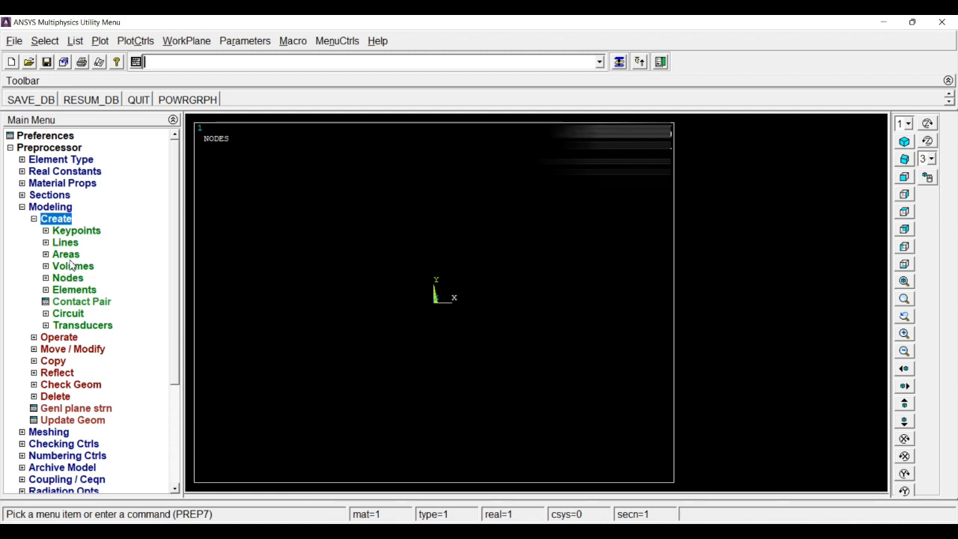
click(70, 255)
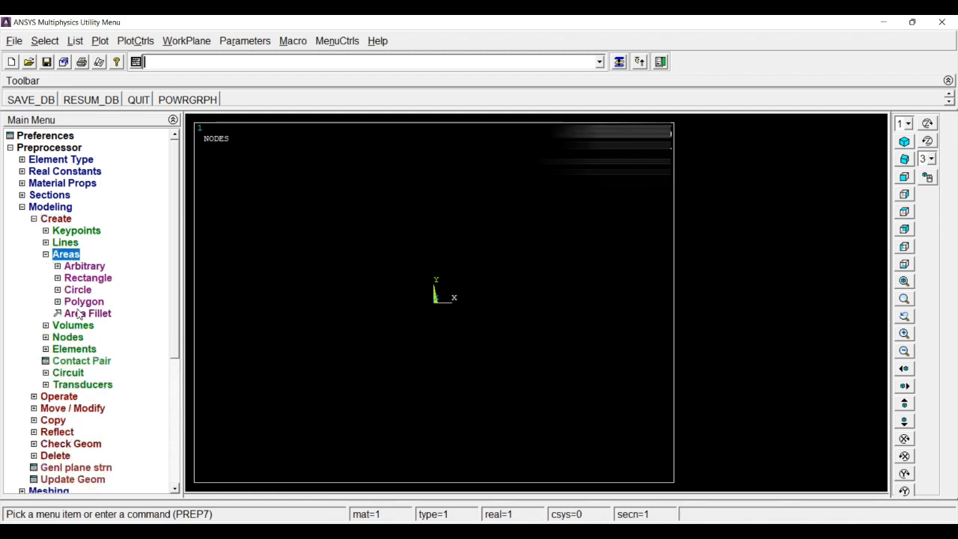
click(88, 280)
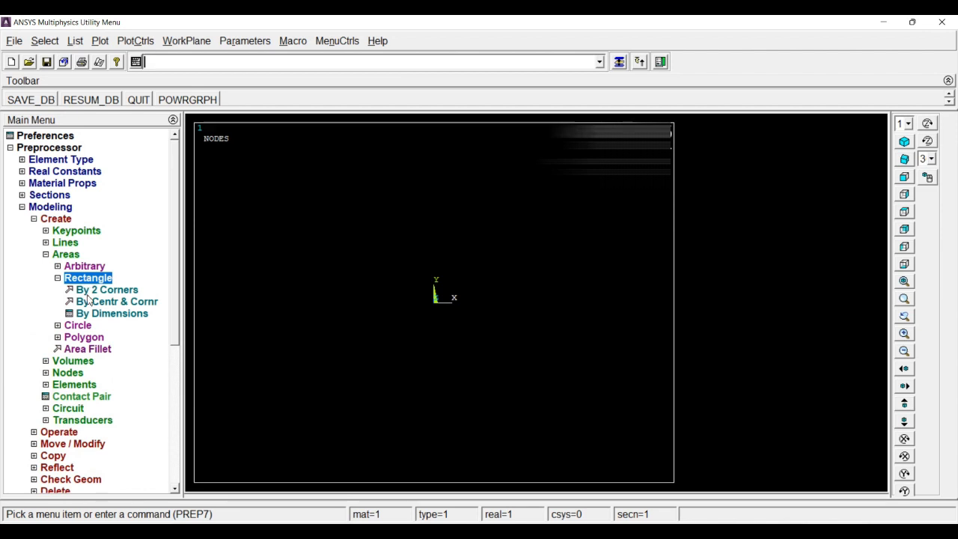
click(106, 290)
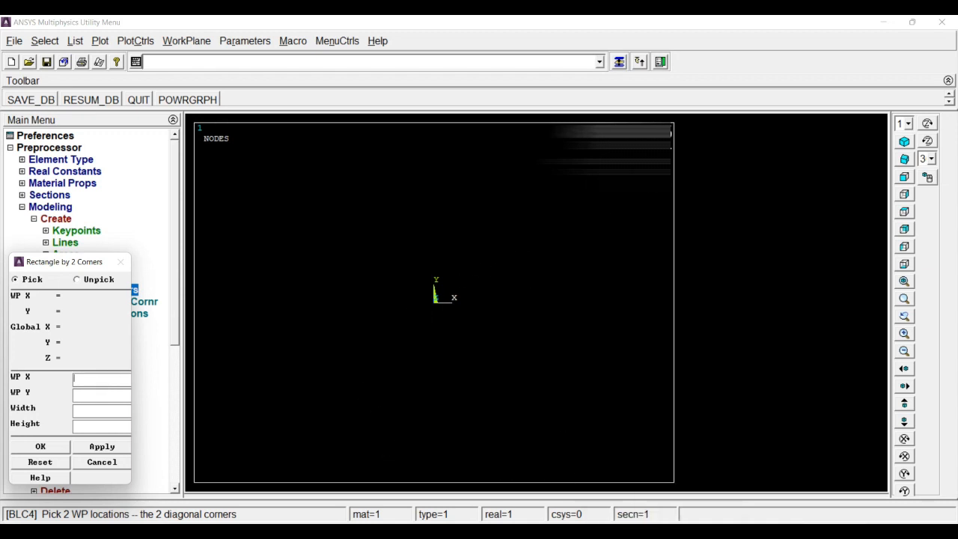
Step: Switch to Paint and handwrite 0,0 below the plate's lower-left corner and a bracketed coordinate pair below its lower-right corner
mouse_move(603, 533)
click(544, 533)
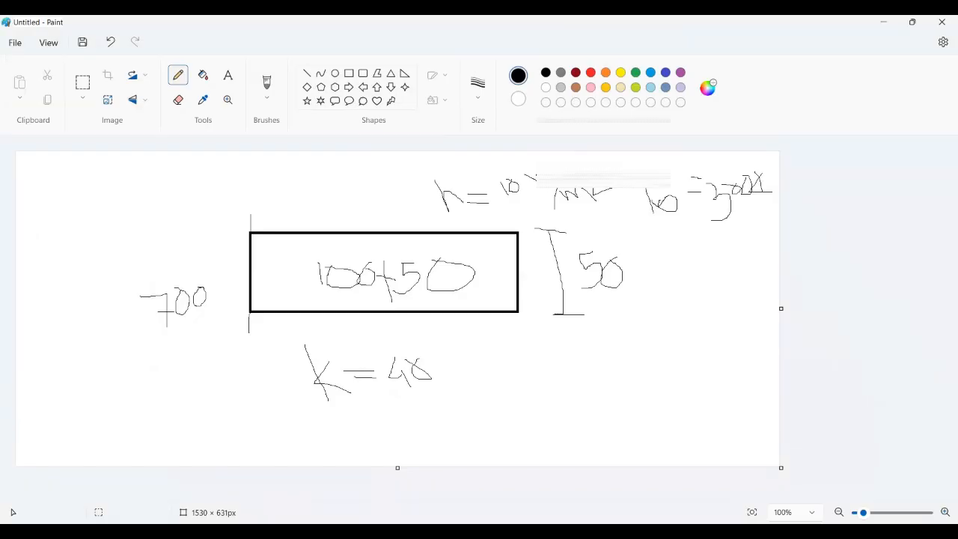
mouse_move(229, 346)
mouse_down()
mouse_move(250, 372)
mouse_move(247, 345)
mouse_move(264, 387)
mouse_up()
mouse_move(278, 343)
mouse_down()
mouse_move(272, 333)
mouse_move(280, 345)
mouse_up()
drag(581, 338, 601, 381)
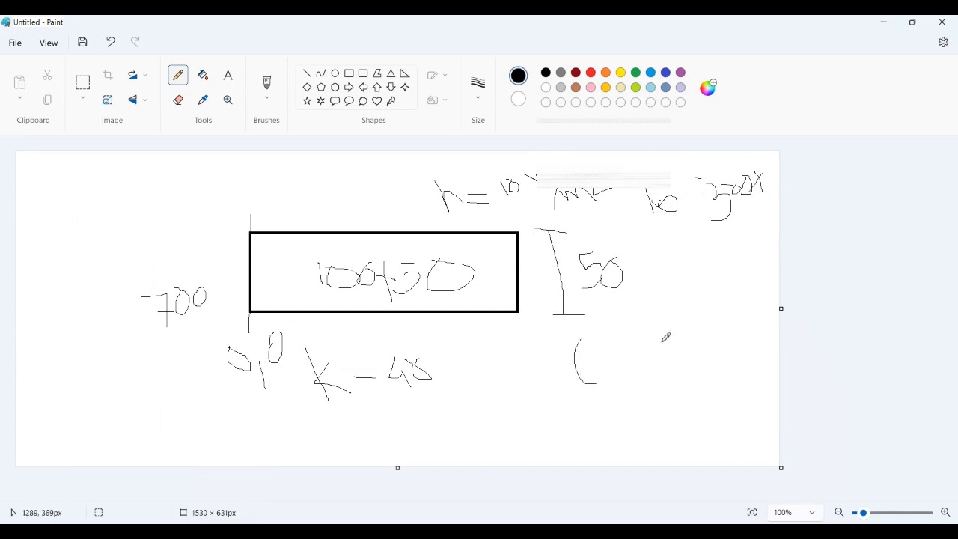
mouse_move(595, 347)
mouse_down()
mouse_move(598, 379)
mouse_move(615, 363)
mouse_move(605, 382)
mouse_move(637, 370)
mouse_move(627, 371)
mouse_move(657, 352)
mouse_move(668, 377)
mouse_up()
mouse_move(679, 342)
mouse_down()
mouse_move(677, 358)
mouse_move(689, 345)
mouse_up()
mouse_move(686, 304)
mouse_down()
mouse_move(737, 400)
mouse_move(720, 434)
mouse_up()
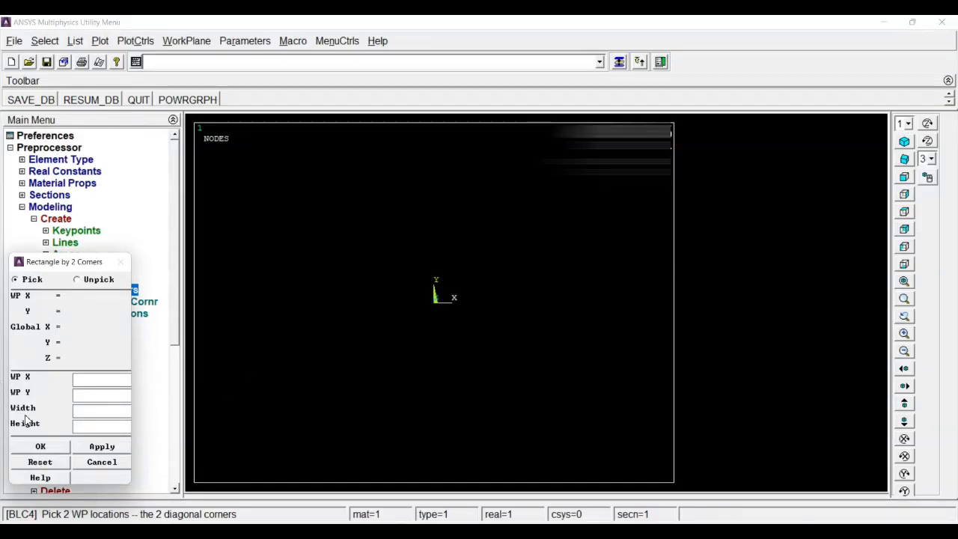
Step: Switch back to ANSYS and create the rectangle from the working-plane origin with width 150 and height 50
text(0)
text(150)
click(85, 426)
text(50)
click(41, 447)
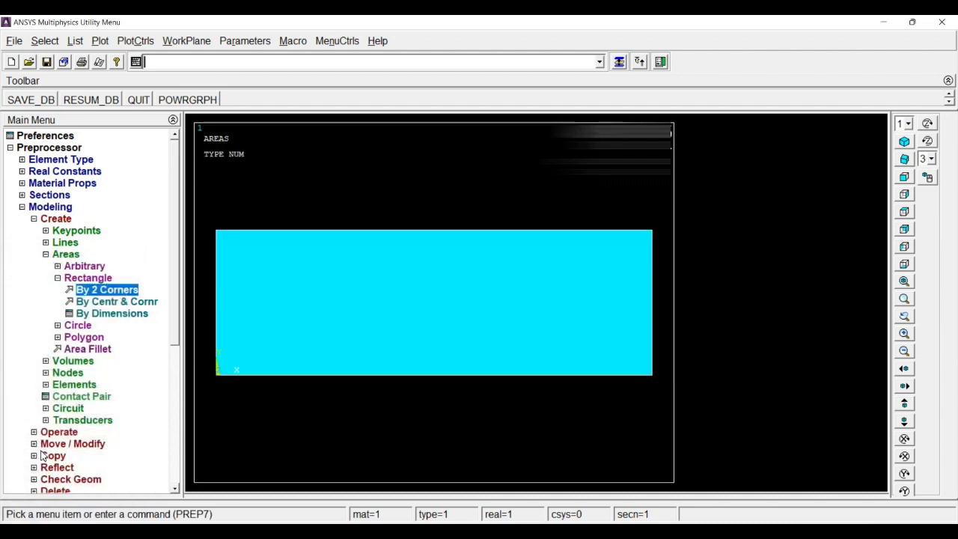
Step: Use MeshTool to set the element edge length of the rectangular area to 10
click(61, 256)
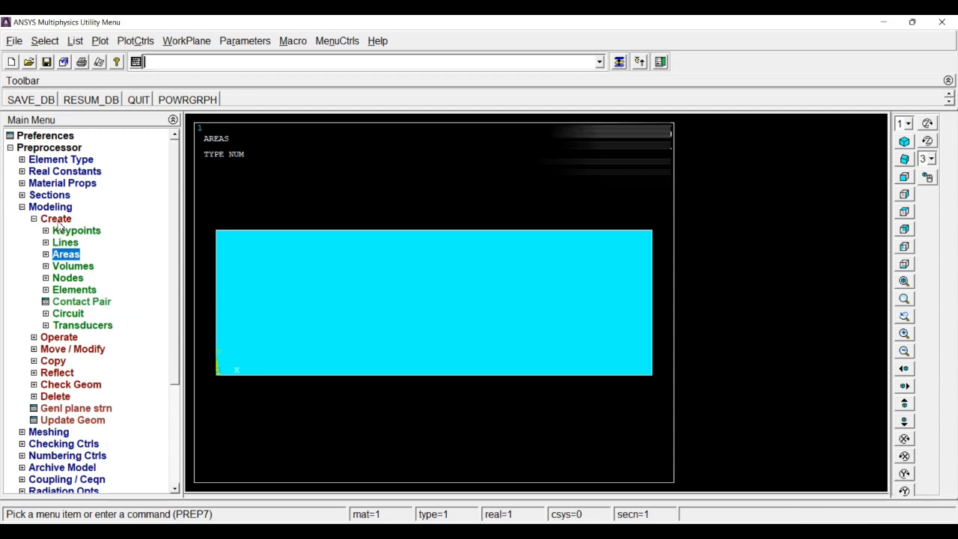
click(57, 221)
click(54, 327)
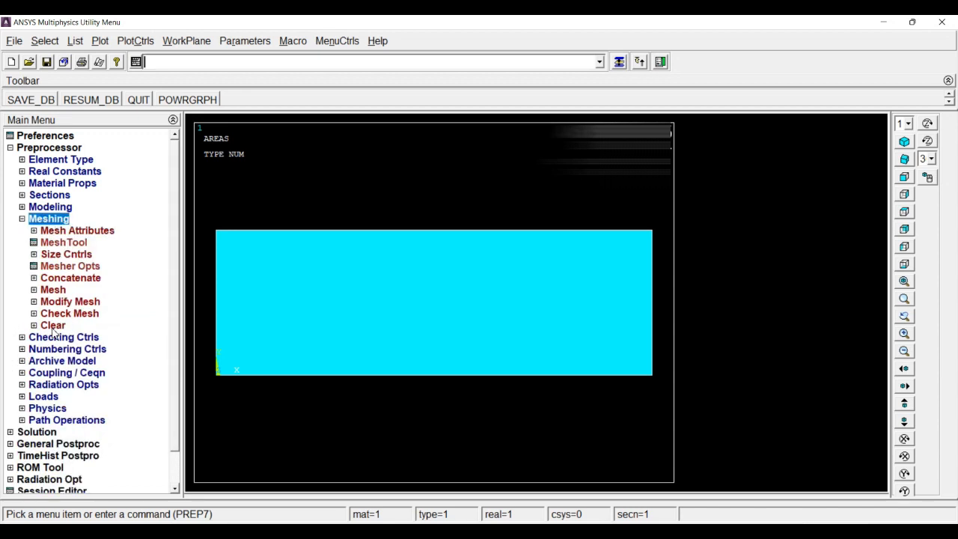
click(65, 244)
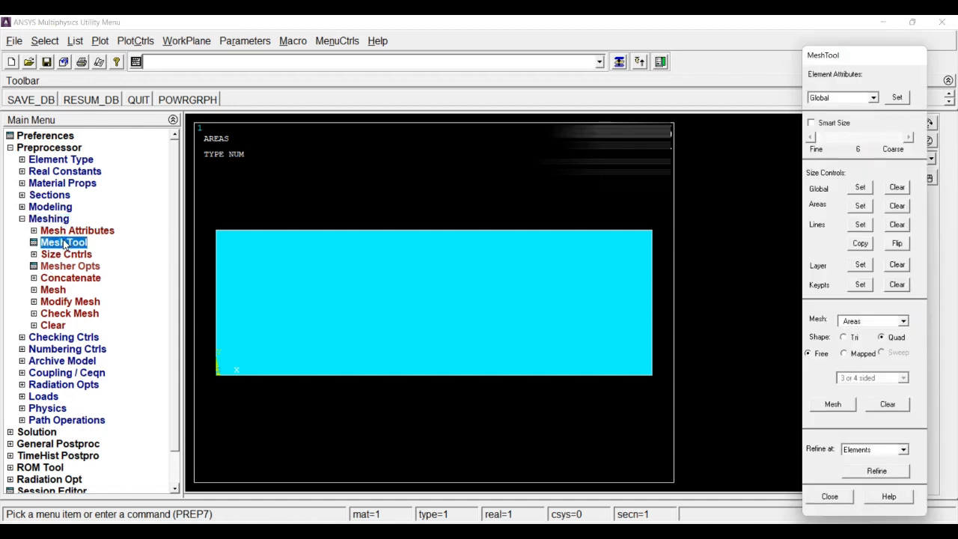
click(860, 206)
click(356, 330)
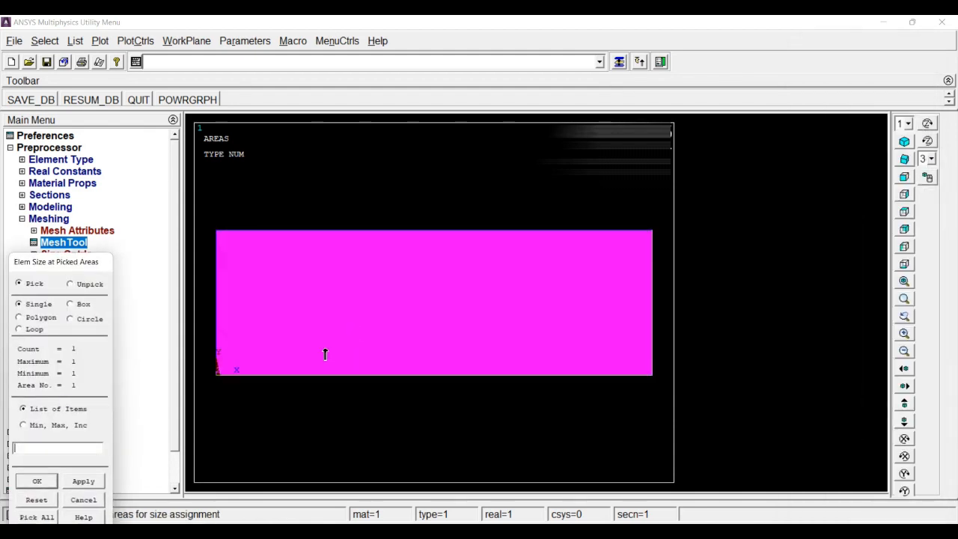
click(37, 480)
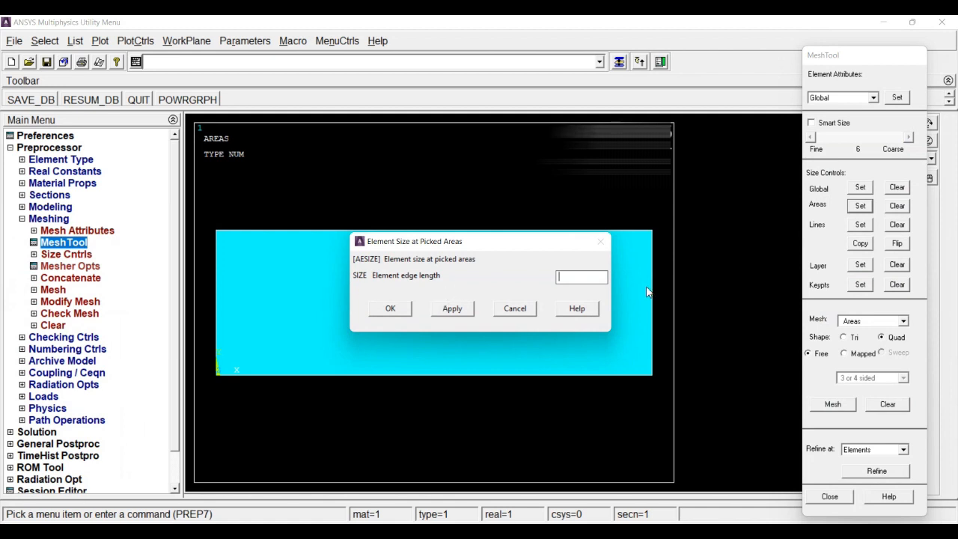
text(10)
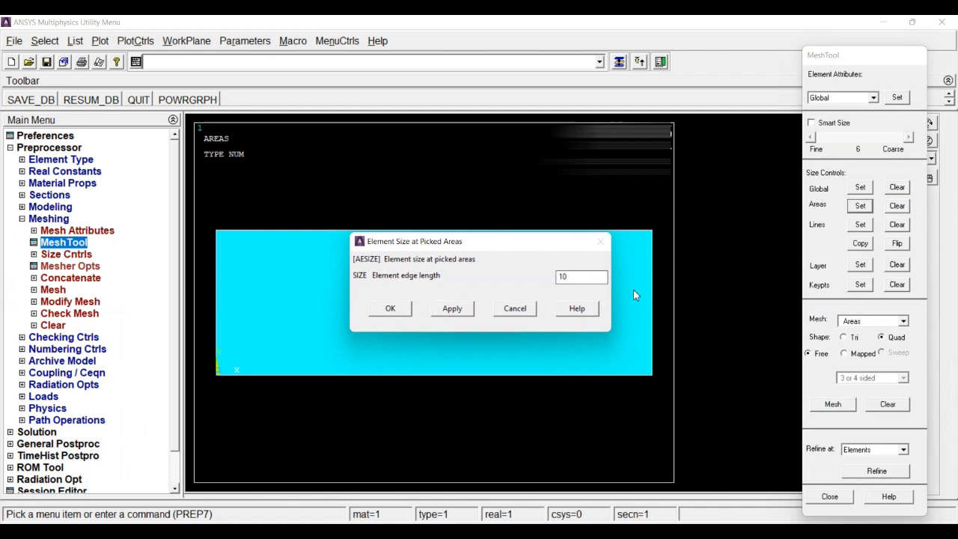
click(391, 308)
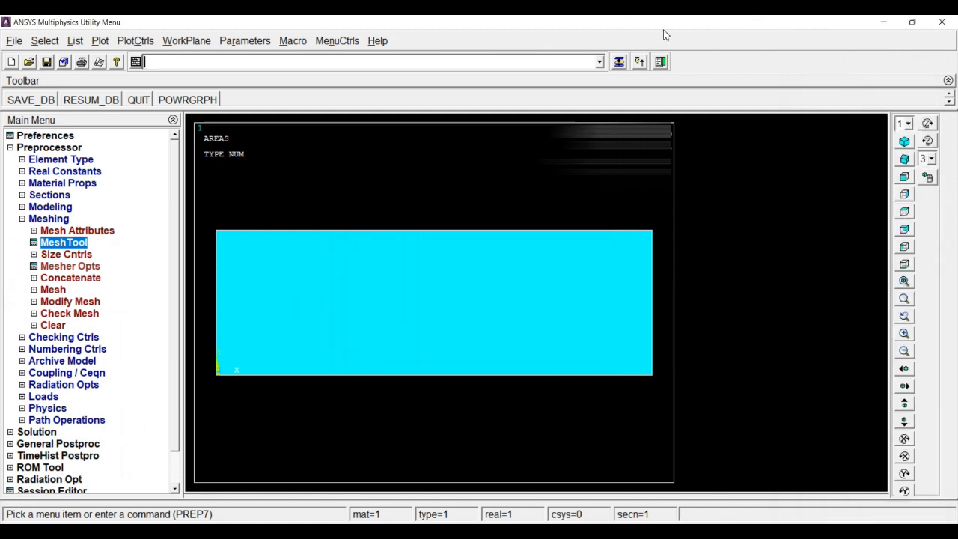
Step: Mesh the rectangular area with free quad elements
click(619, 61)
click(831, 411)
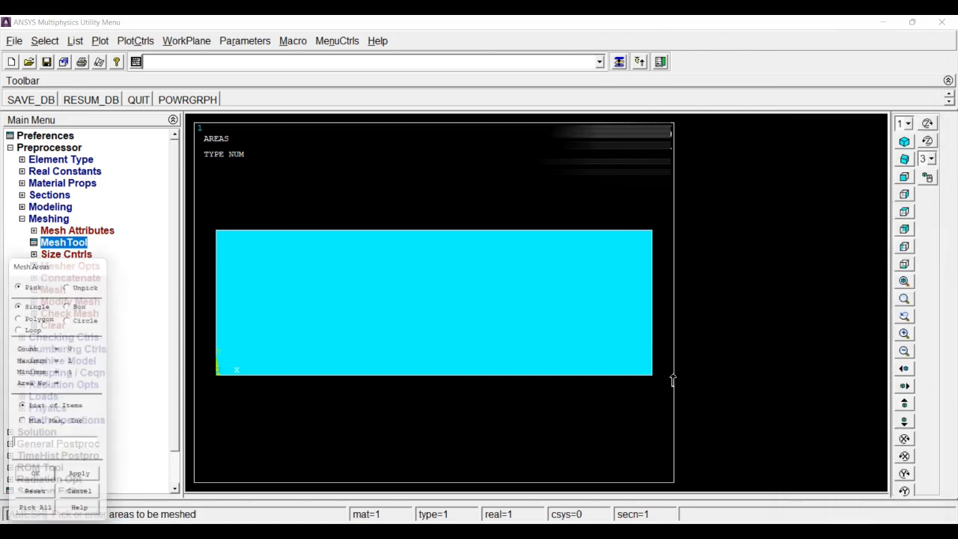
click(286, 298)
click(33, 479)
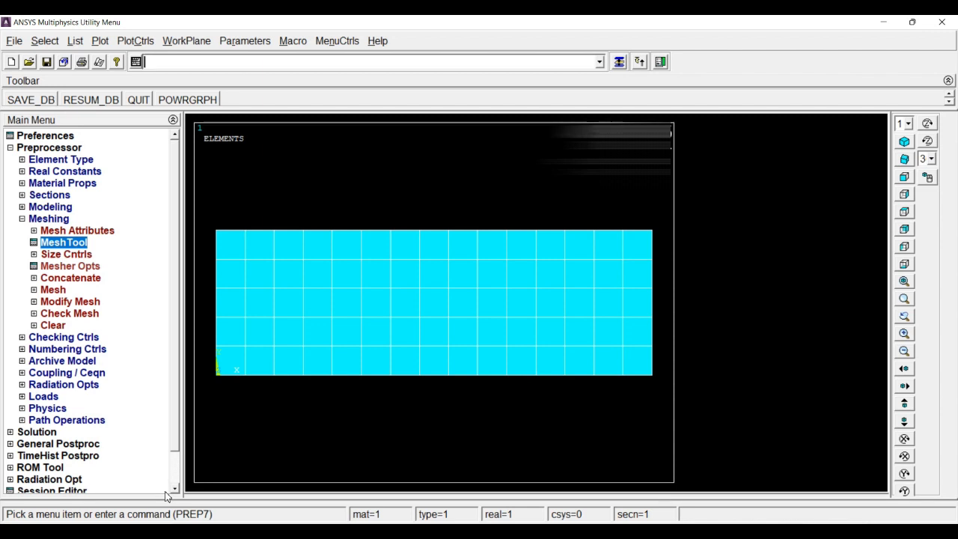
click(58, 219)
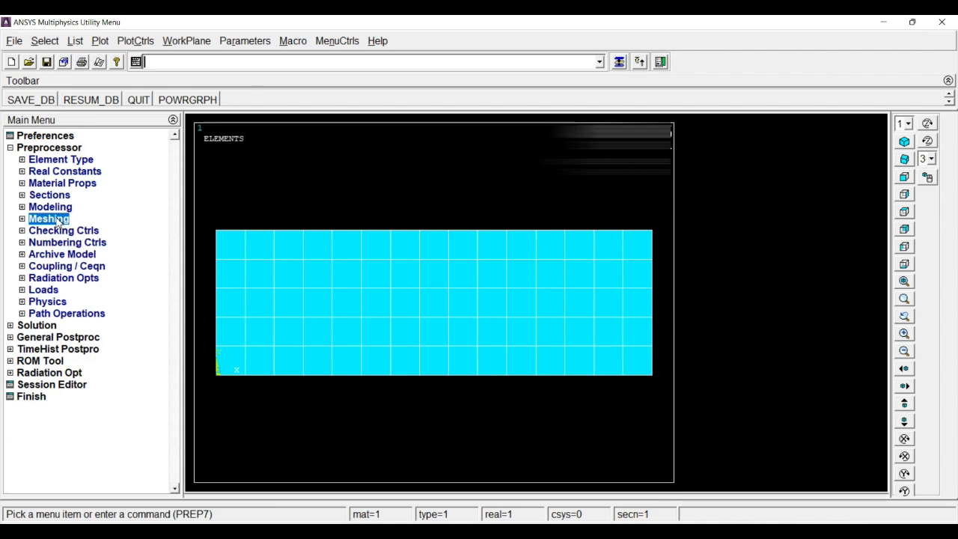
Step: Apply a thermal temperature load to the plate's left edge line, constraining TEMP with a constant value of 700
click(46, 292)
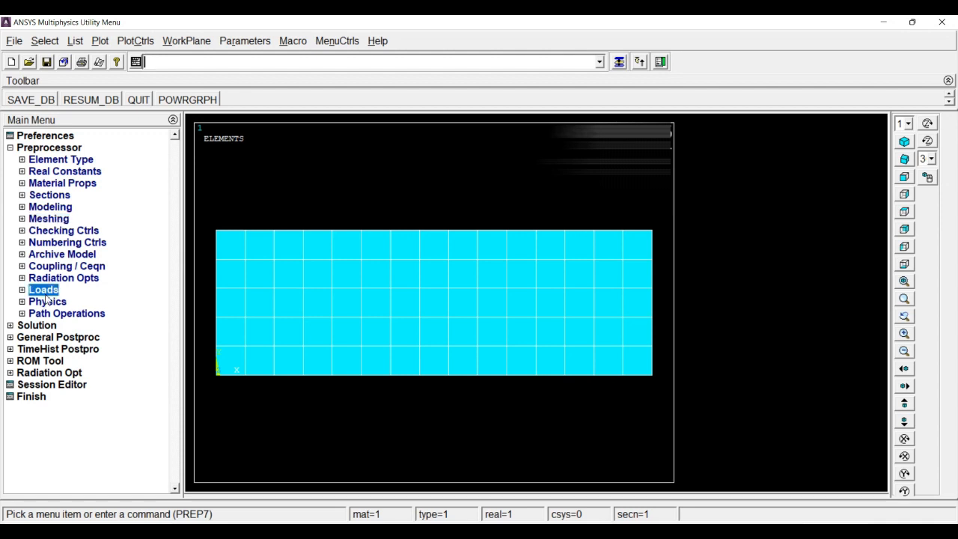
click(75, 315)
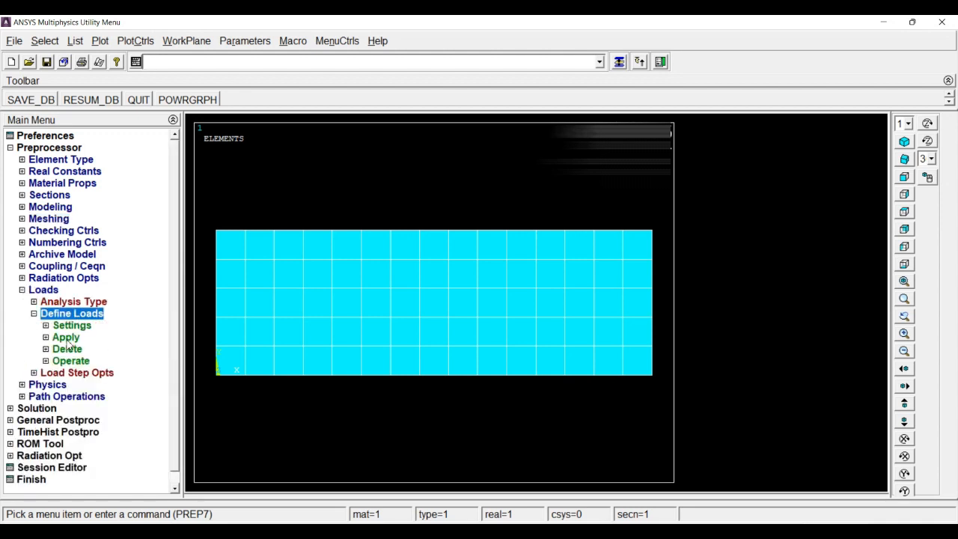
click(66, 339)
click(82, 350)
click(92, 362)
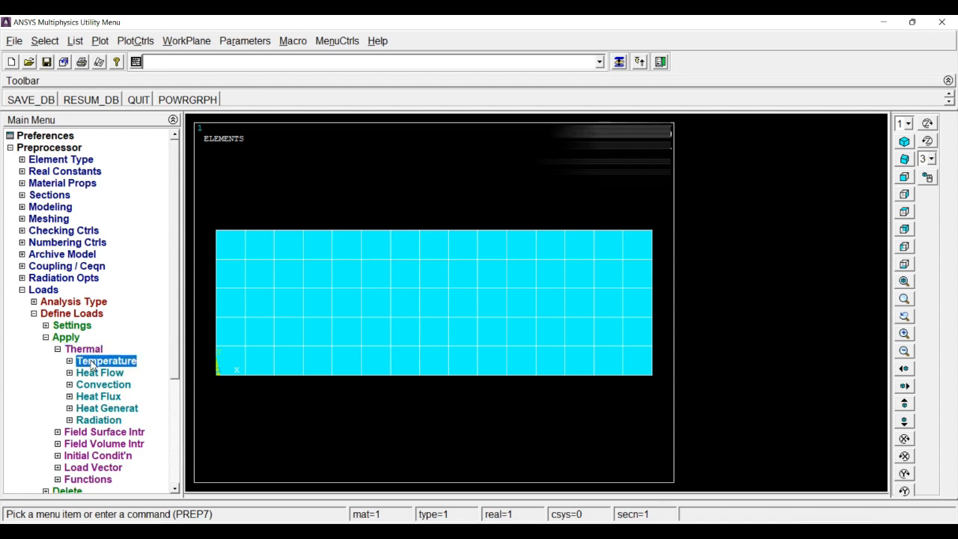
click(119, 385)
click(212, 338)
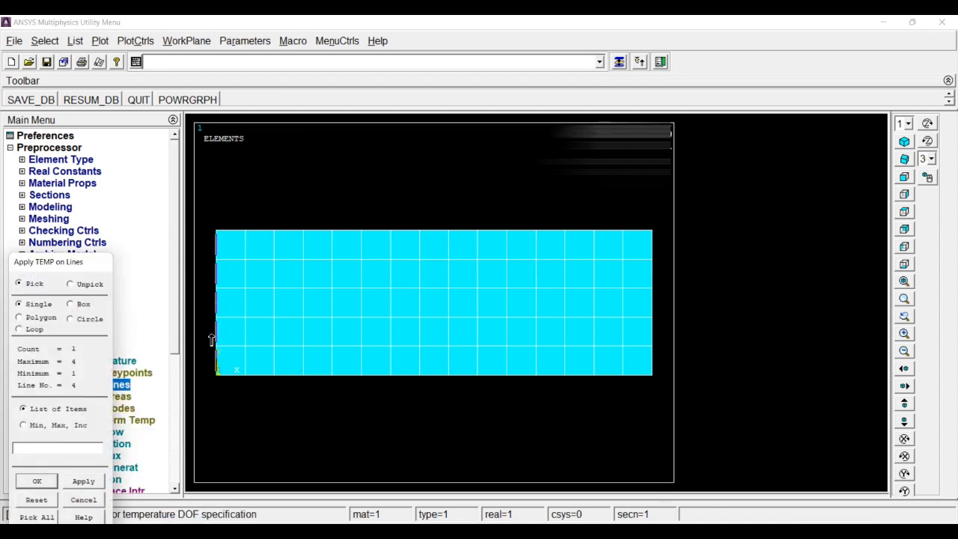
click(50, 479)
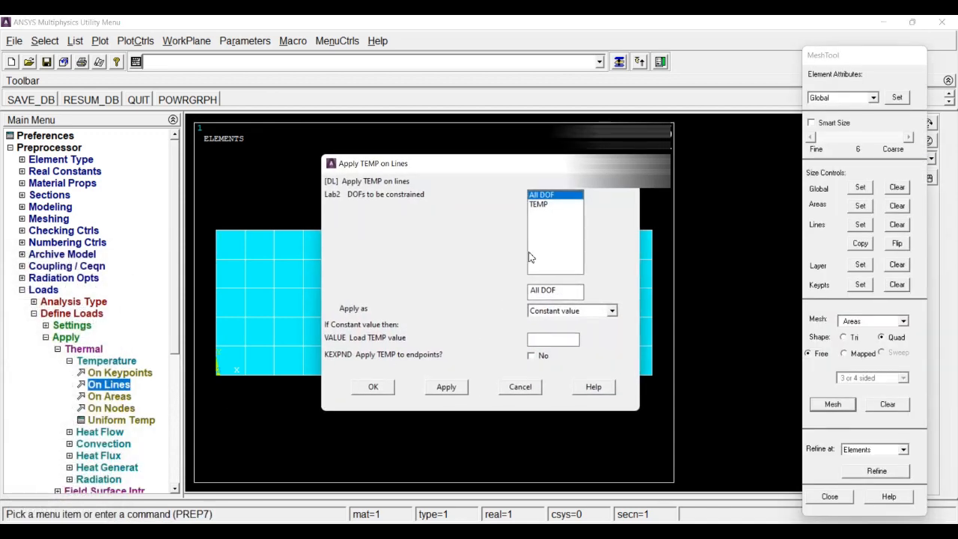
click(541, 205)
click(561, 338)
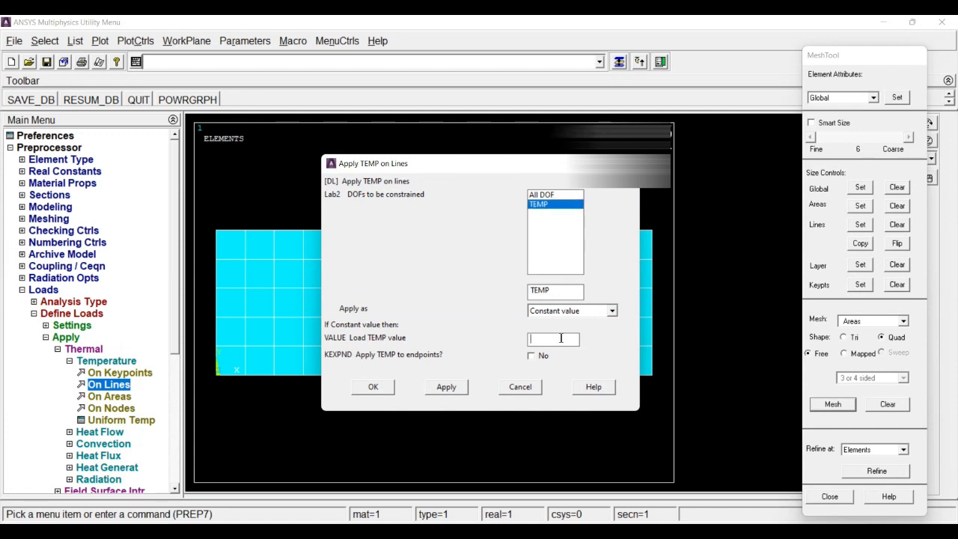
text(700)
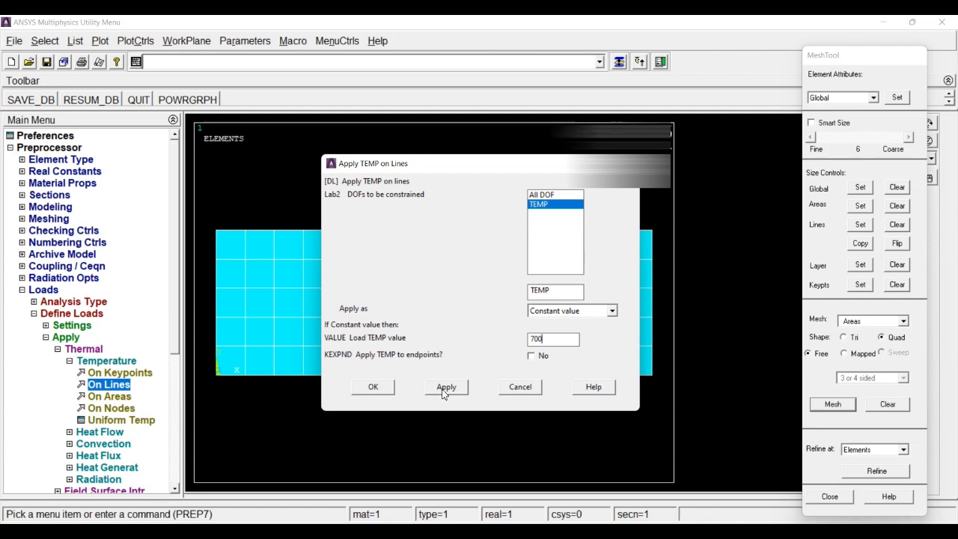
click(384, 389)
Step: Apply a convection load to the plate's top, bottom and right edge lines, using the film coefficient and bulk temperature from the sketch
click(88, 363)
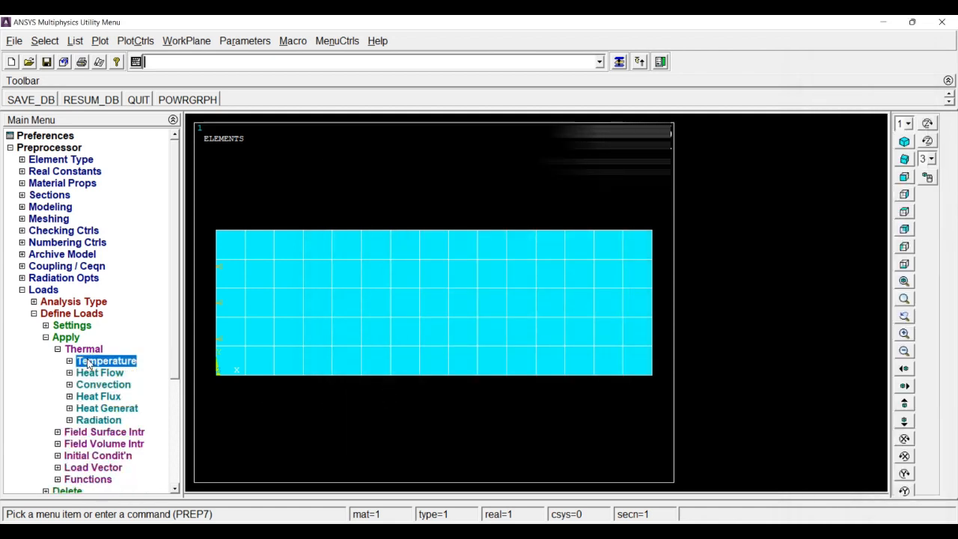
click(105, 385)
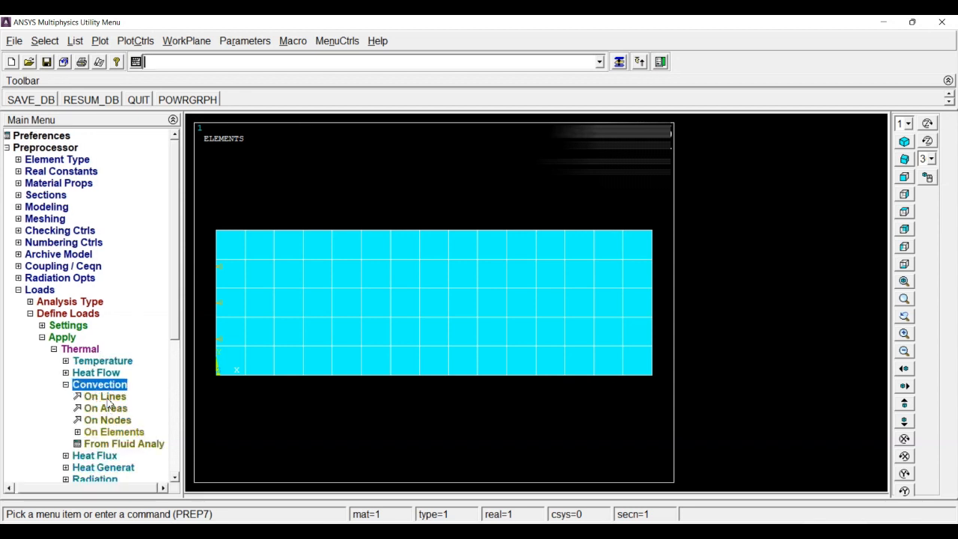
click(109, 399)
click(316, 230)
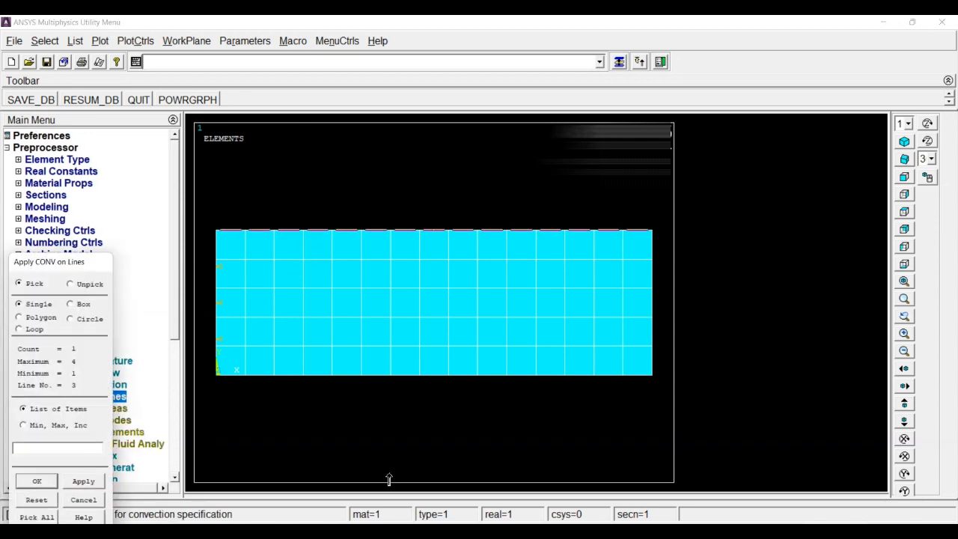
click(372, 400)
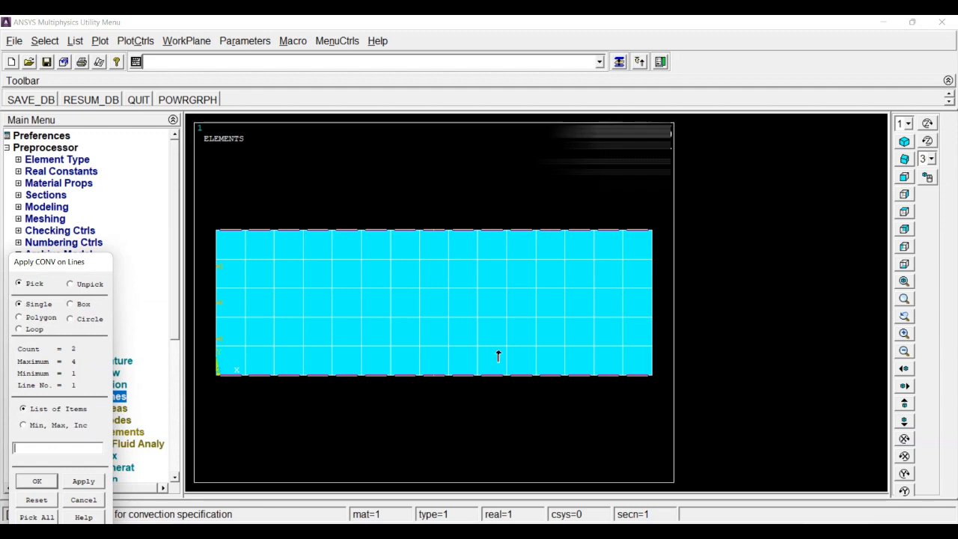
click(655, 325)
click(50, 481)
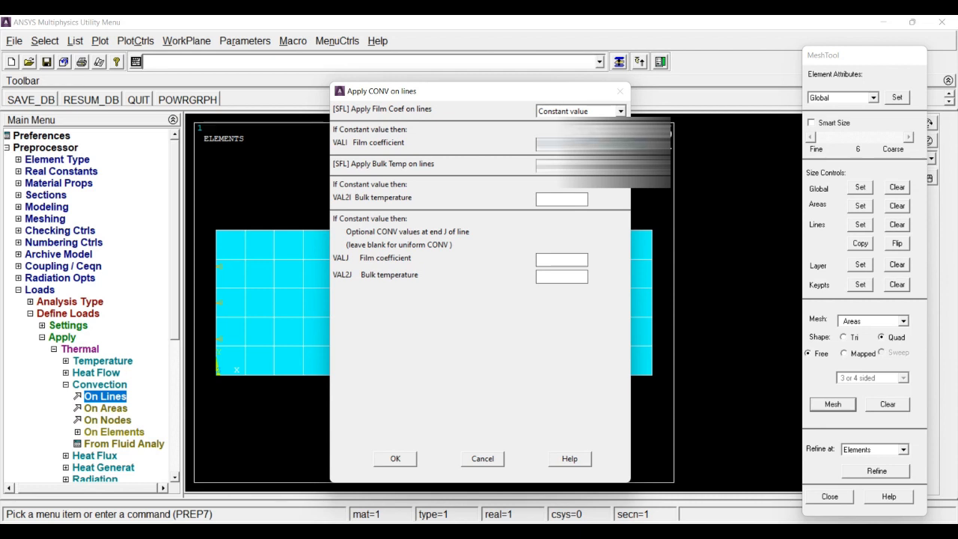
click(546, 202)
text(300)
click(394, 458)
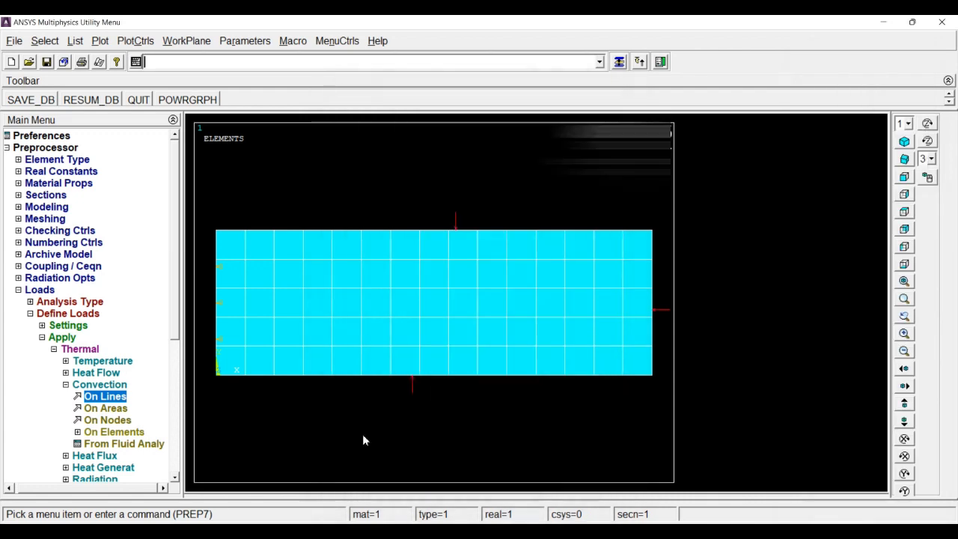
Step: Solve the current load step of the steady-state thermal analysis and close the solution status listing
double_click(39, 290)
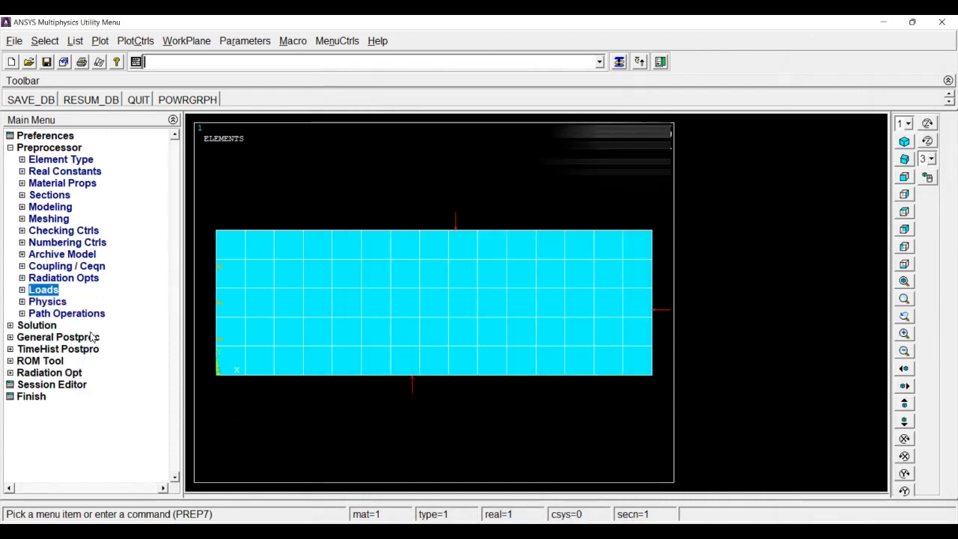
click(53, 326)
click(42, 243)
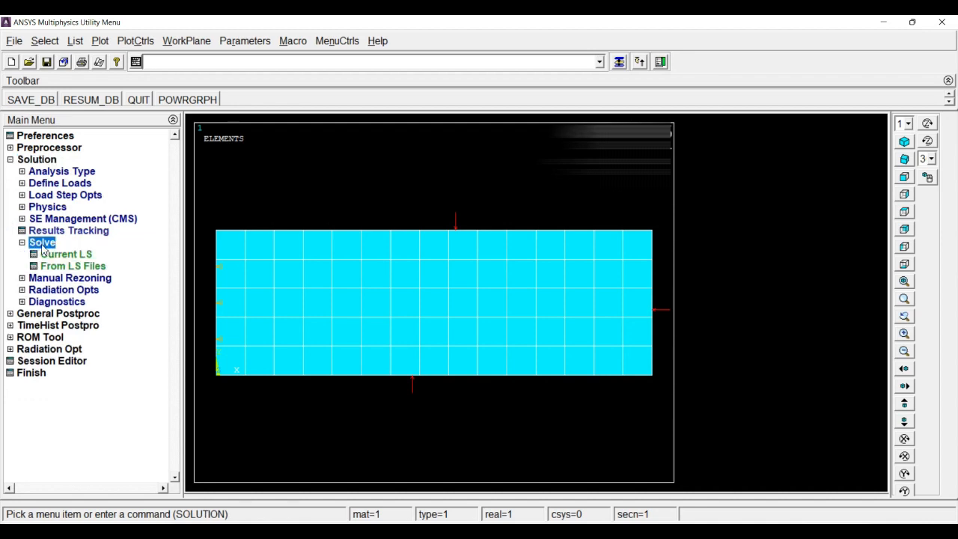
click(66, 254)
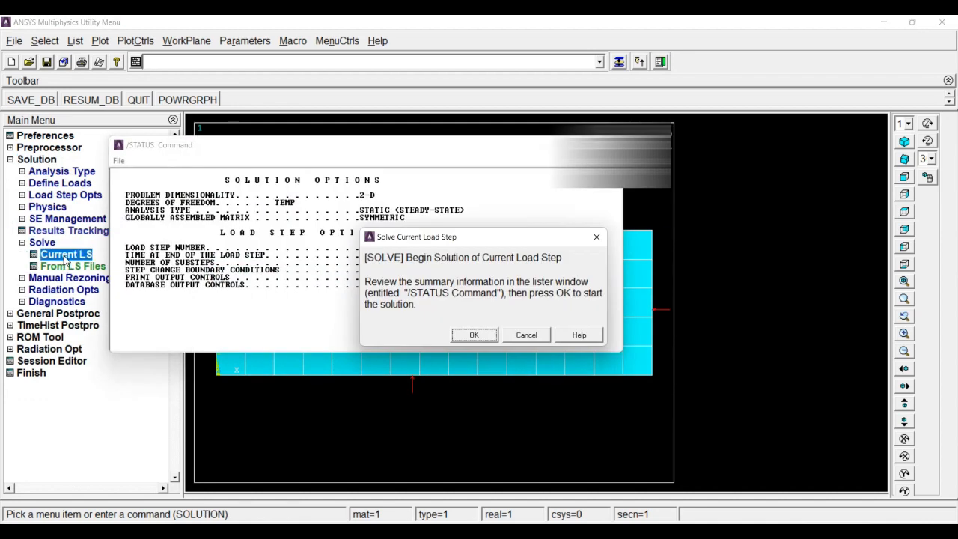
click(470, 335)
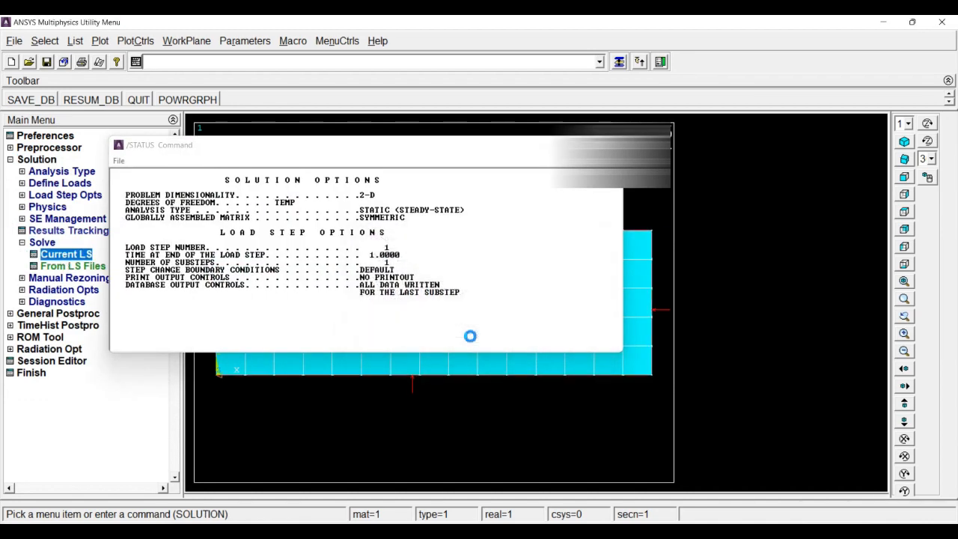
click(186, 104)
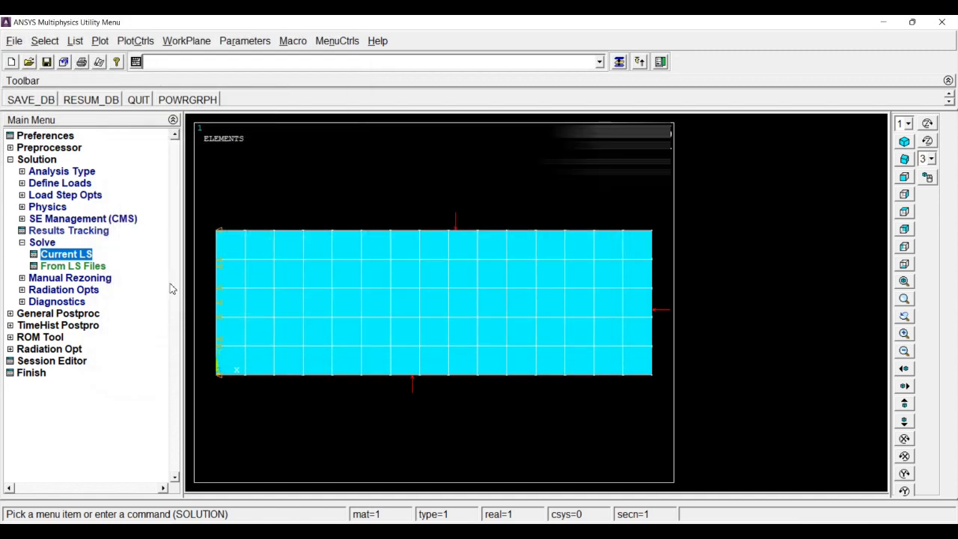
Step: Plot the nodal solution contour of the DOF solution's Nodal Temperature, with the deformed shape only
click(79, 313)
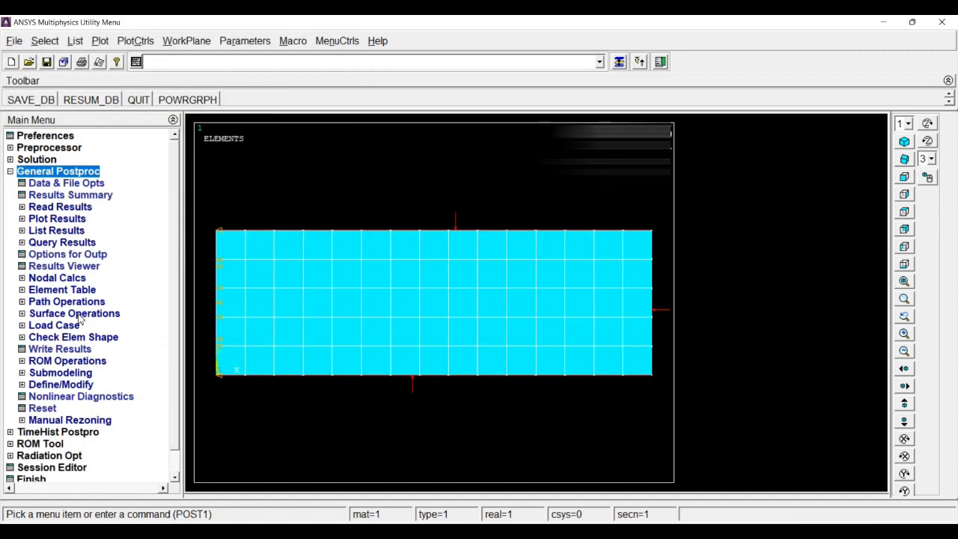
click(58, 218)
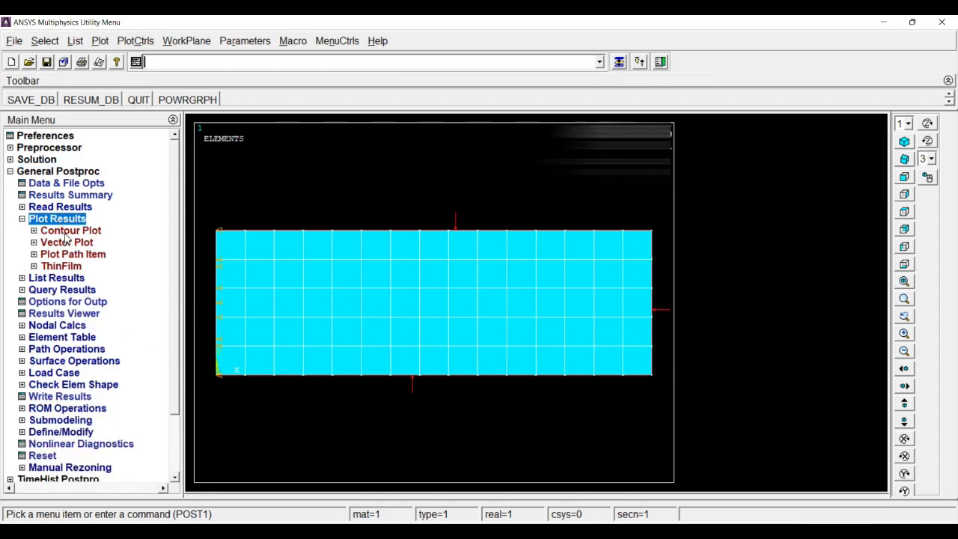
click(68, 232)
click(65, 243)
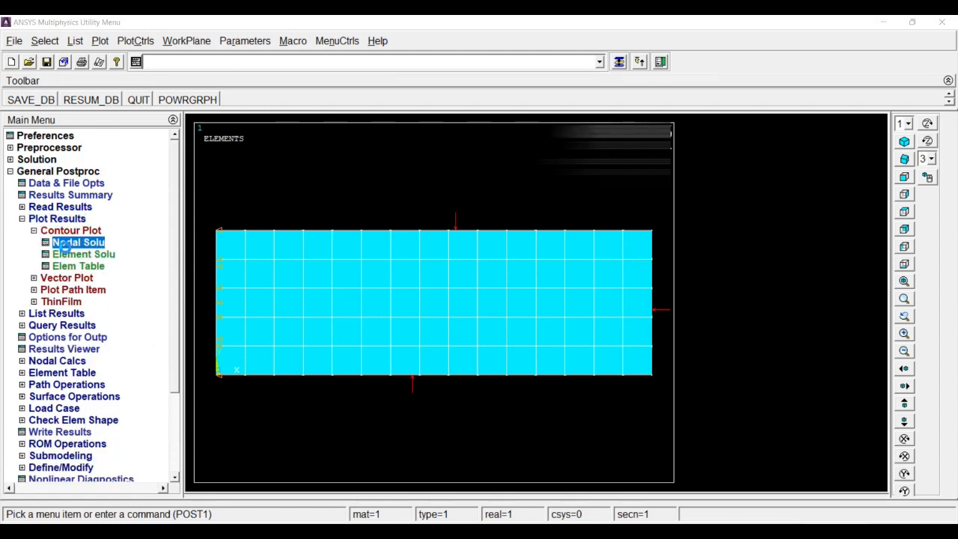
click(389, 154)
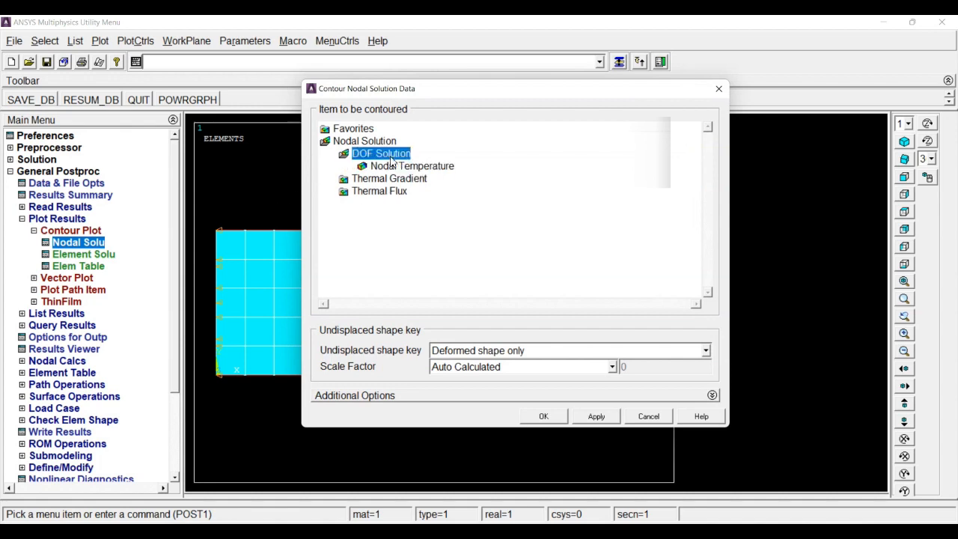
click(383, 169)
click(540, 416)
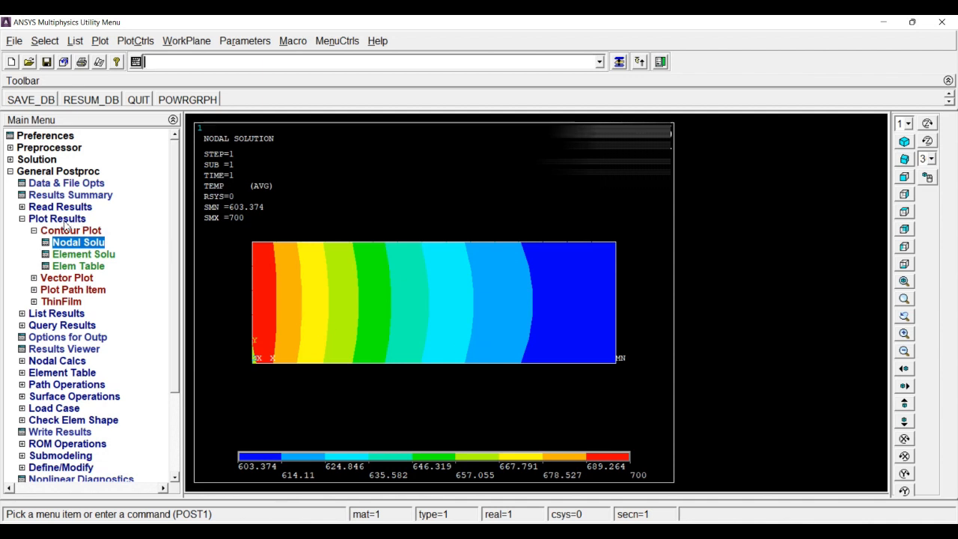
Step: List the coordinates of all keypoints to check the plate's dimensions, then close the listing
click(57, 171)
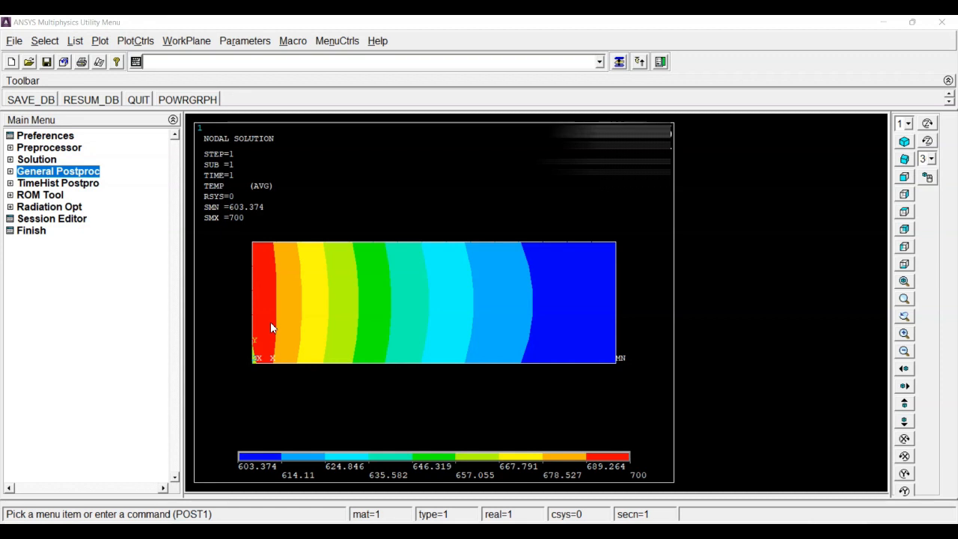
click(75, 42)
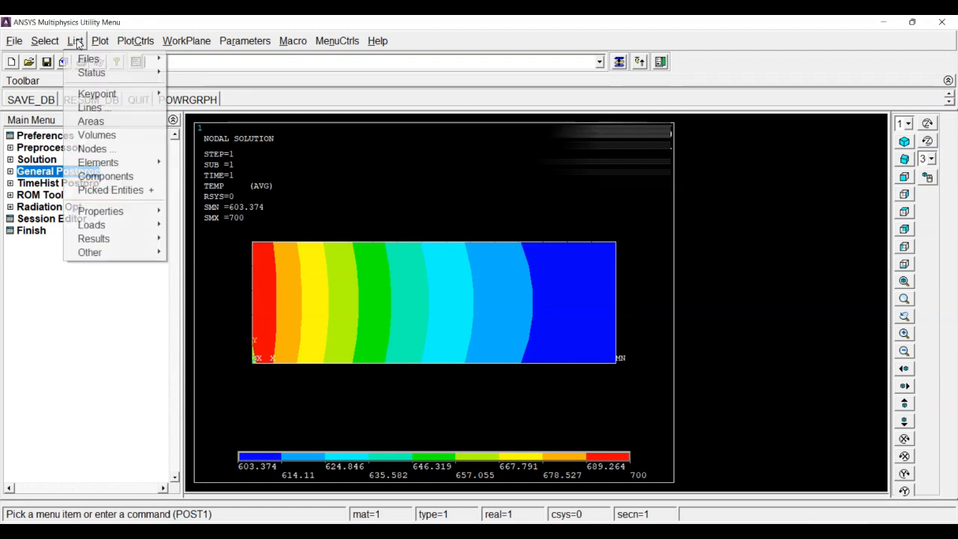
mouse_move(122, 97)
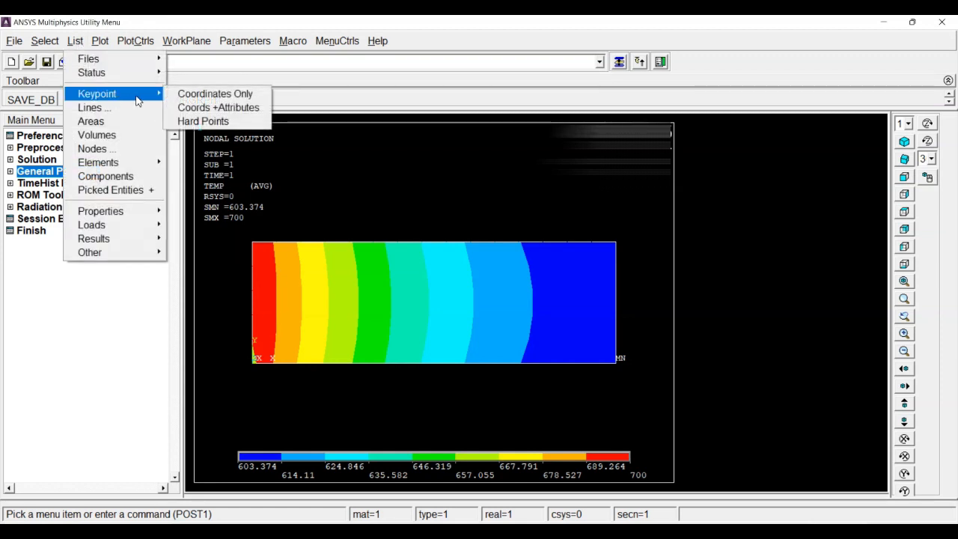
click(209, 95)
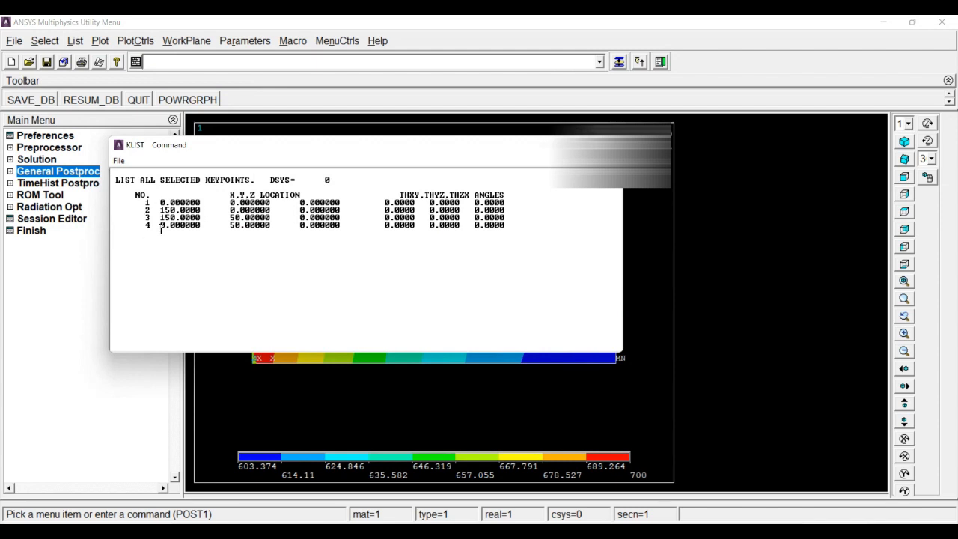
drag(269, 150, 410, 169)
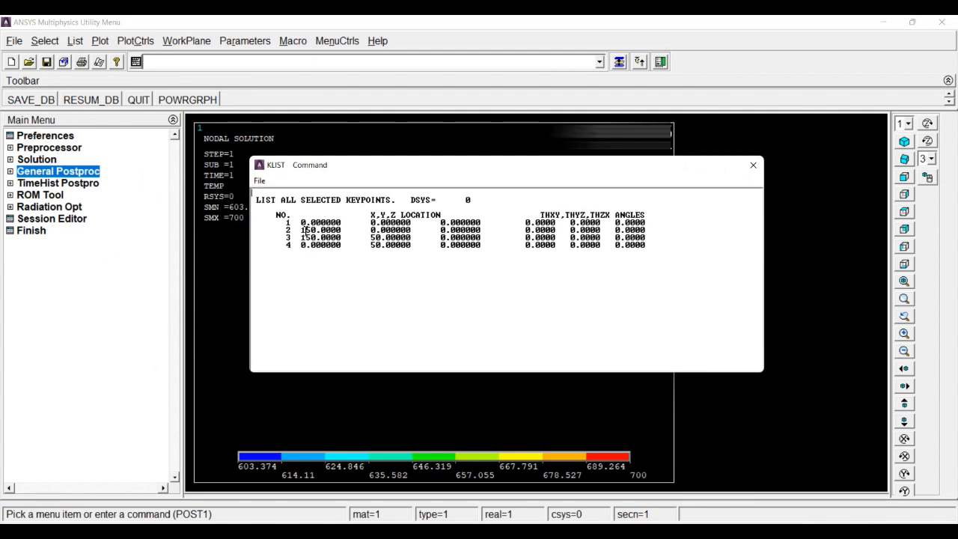
drag(303, 230, 324, 230)
click(753, 165)
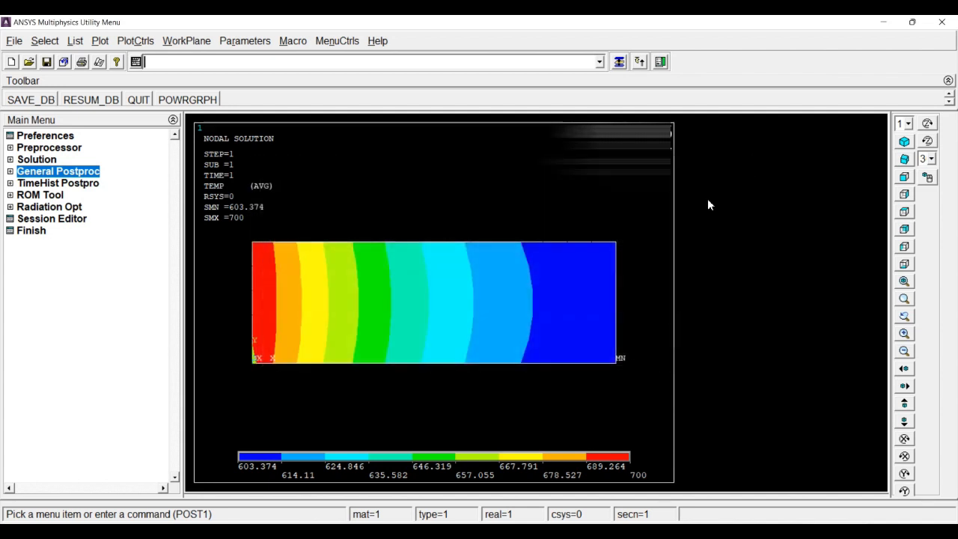
Step: List the surface loads on all lines to check the applied convection values, then close the listing
click(75, 42)
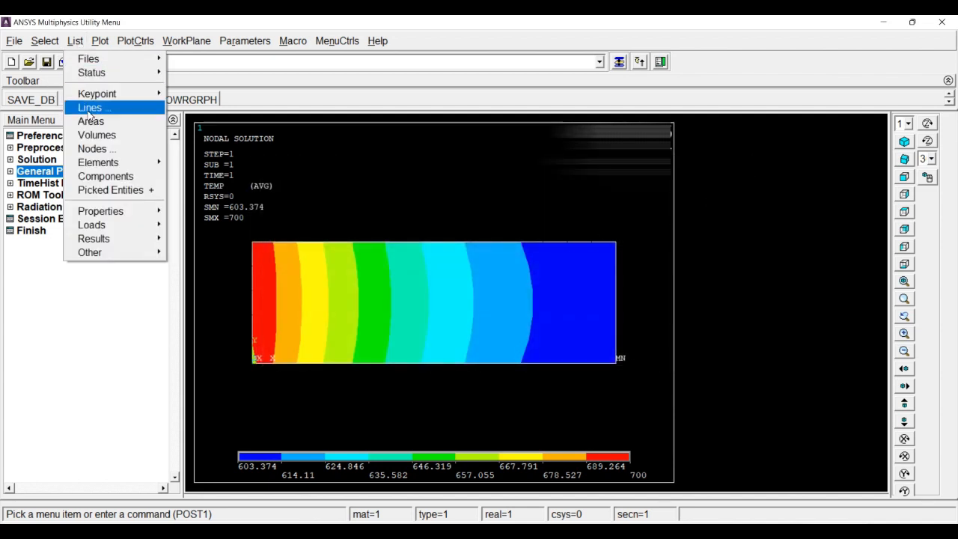
mouse_move(120, 225)
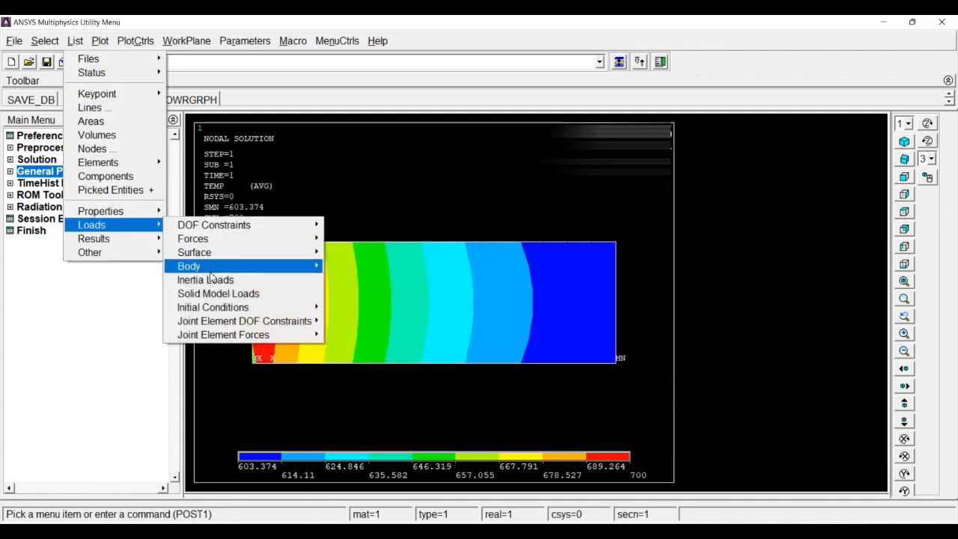
mouse_move(216, 270)
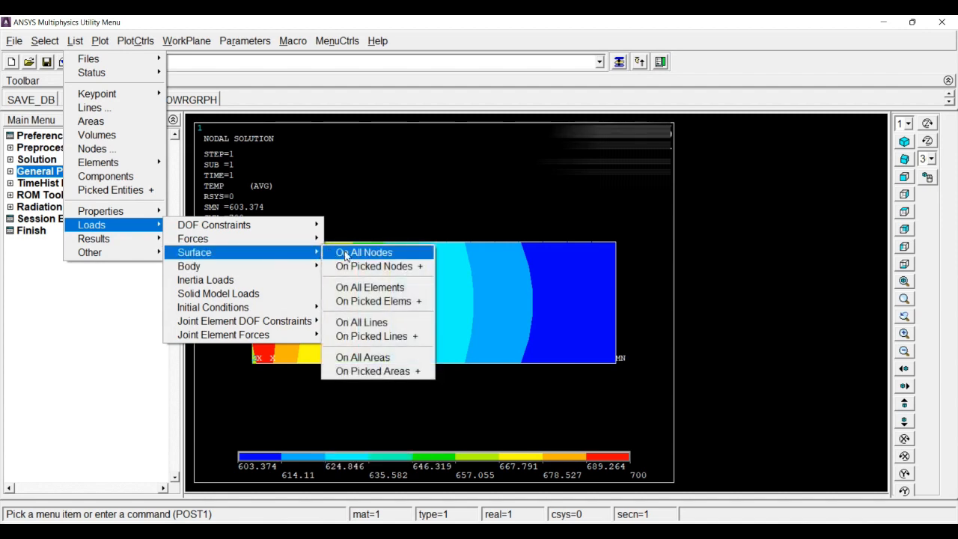
click(375, 323)
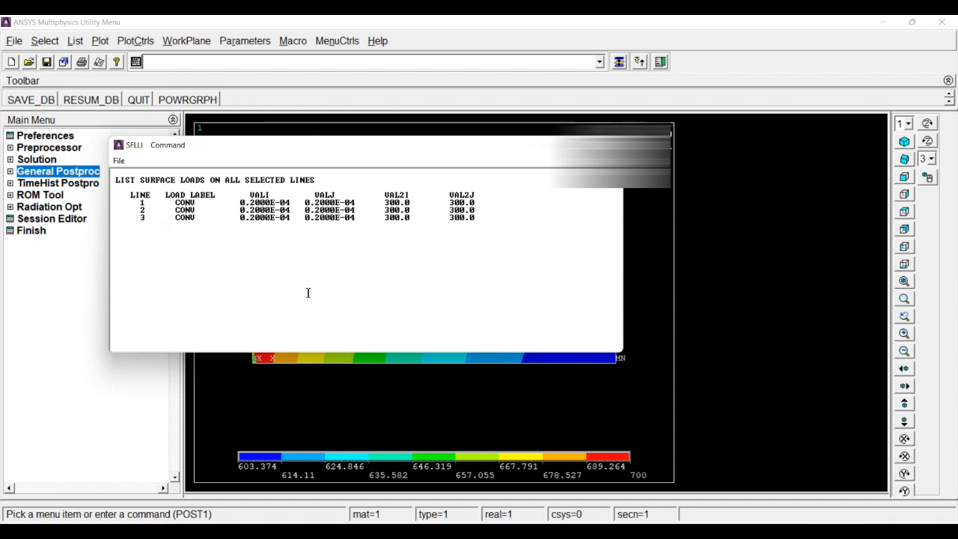
drag(298, 159, 427, 182)
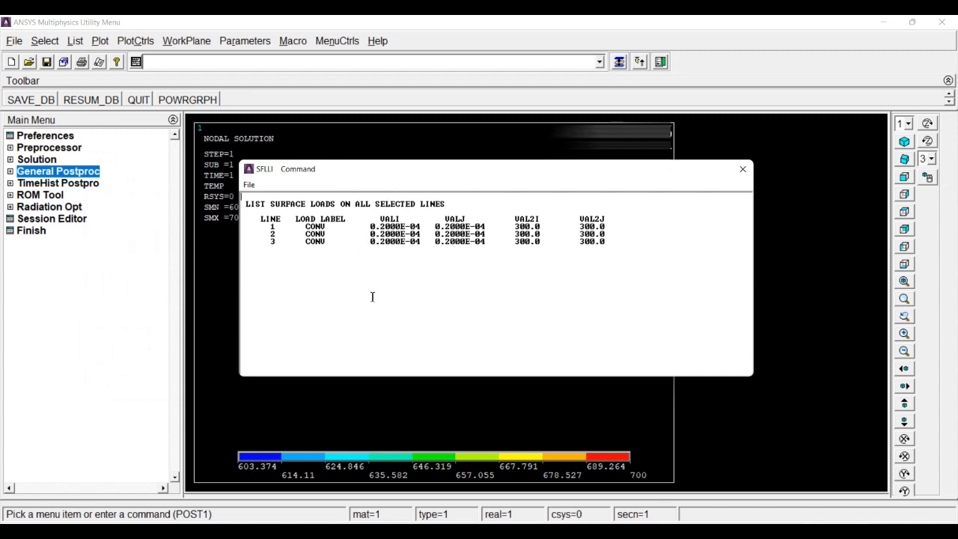
click(741, 168)
Step: List the keypoint coordinates once more for review and close the listing
click(75, 42)
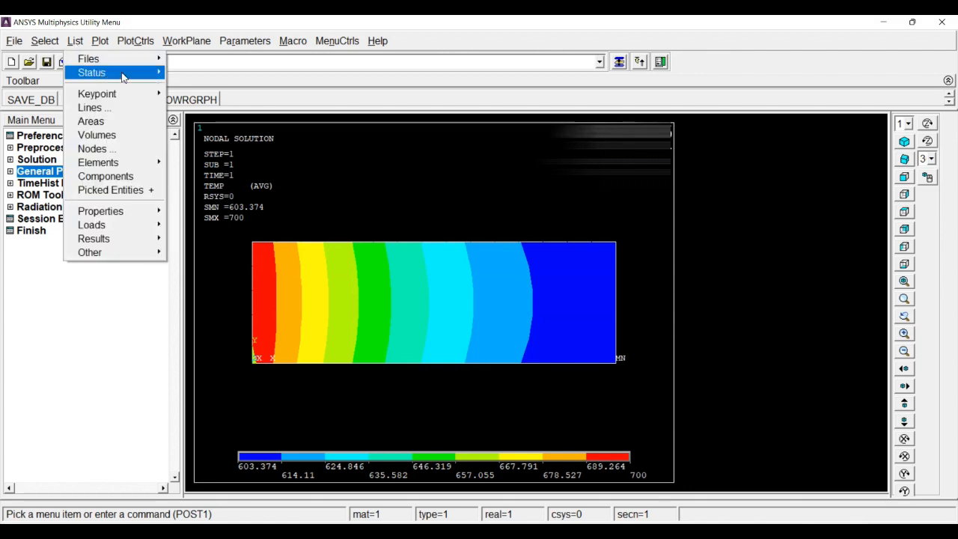
mouse_move(128, 94)
click(200, 95)
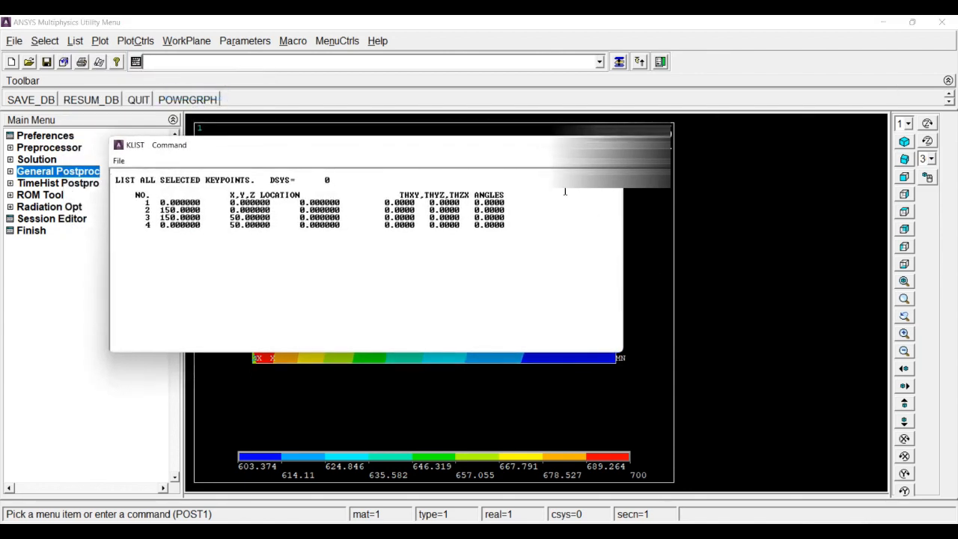
drag(381, 146, 598, 176)
click(810, 174)
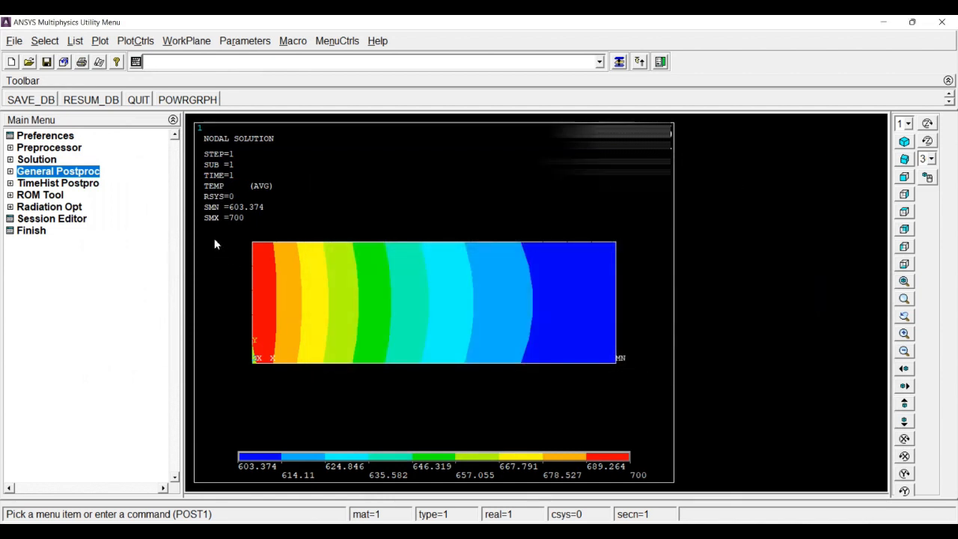